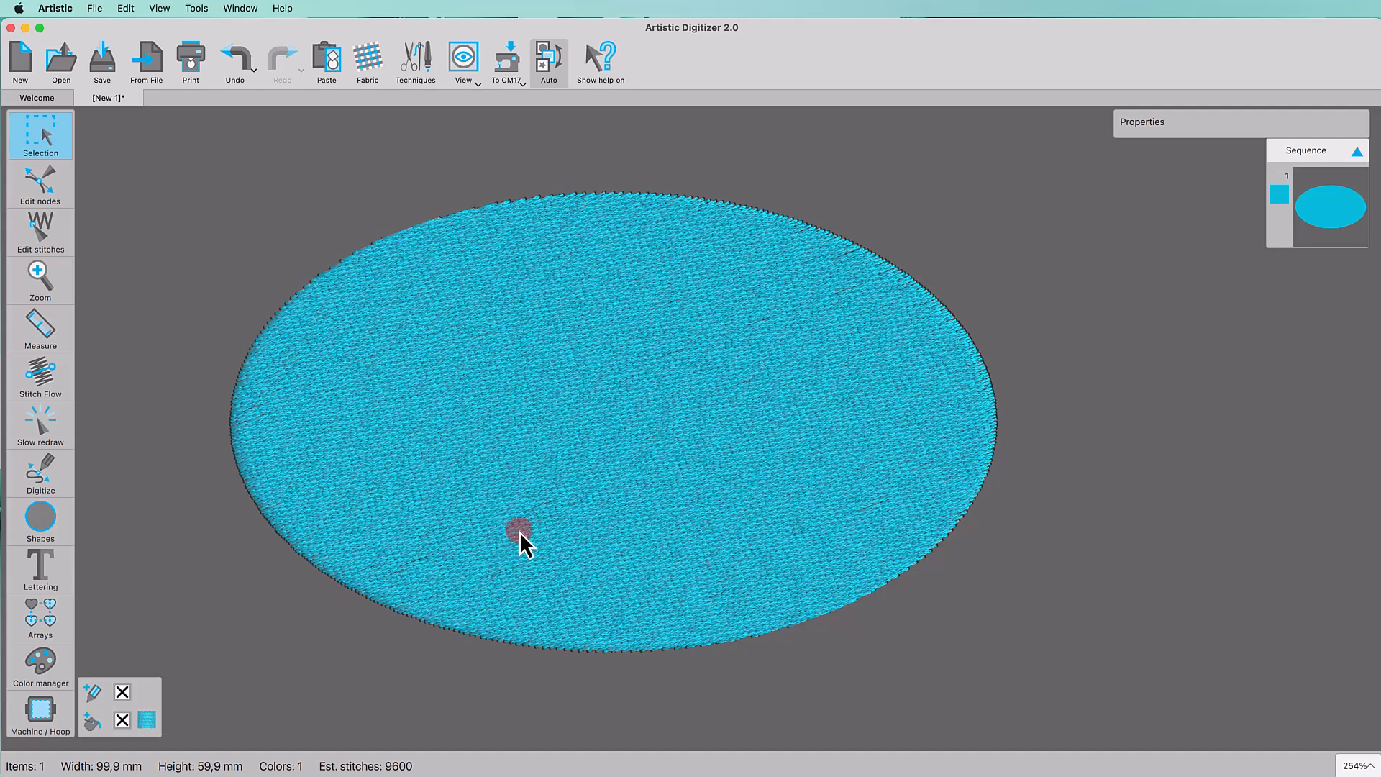
# Step: Change the blue ellipse's fill type to Row Fill
pyautogui.click(519, 532)
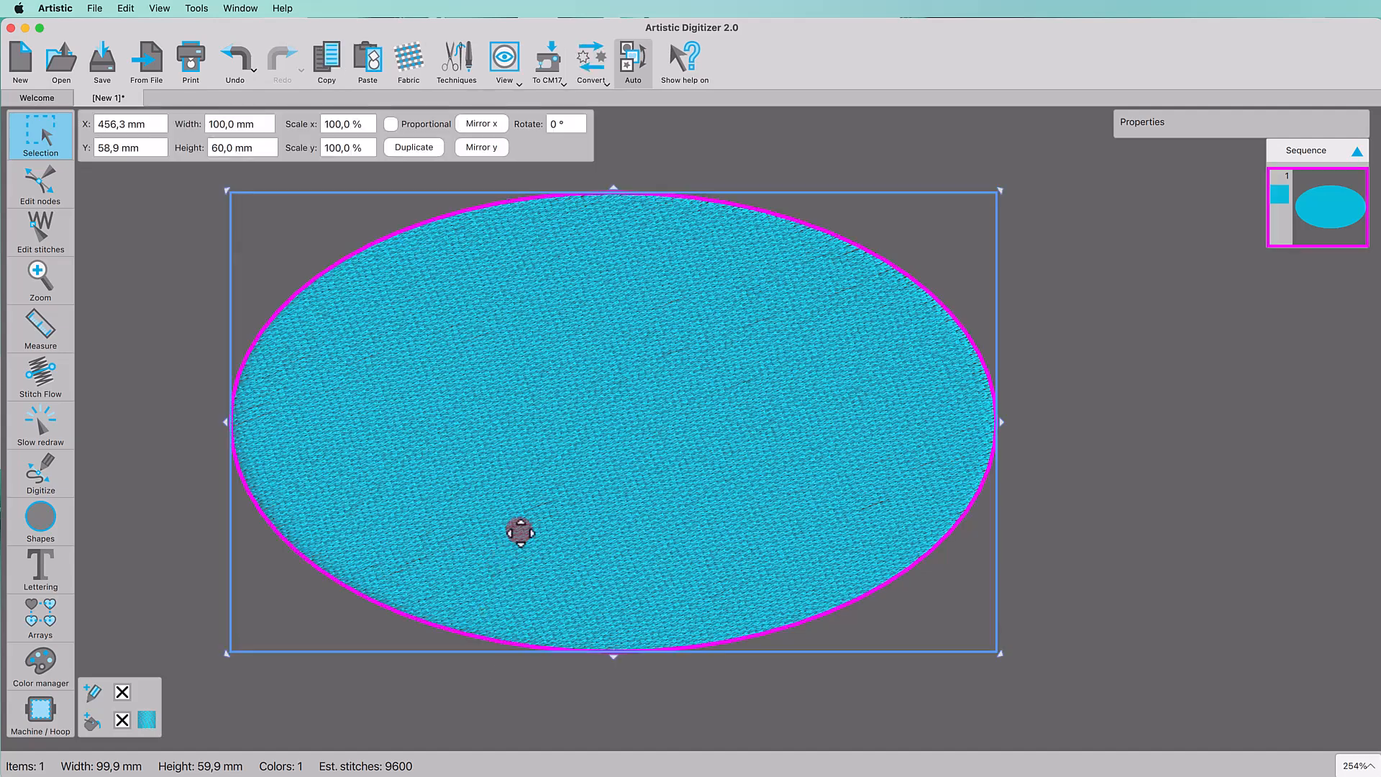
pyautogui.click(1321, 179)
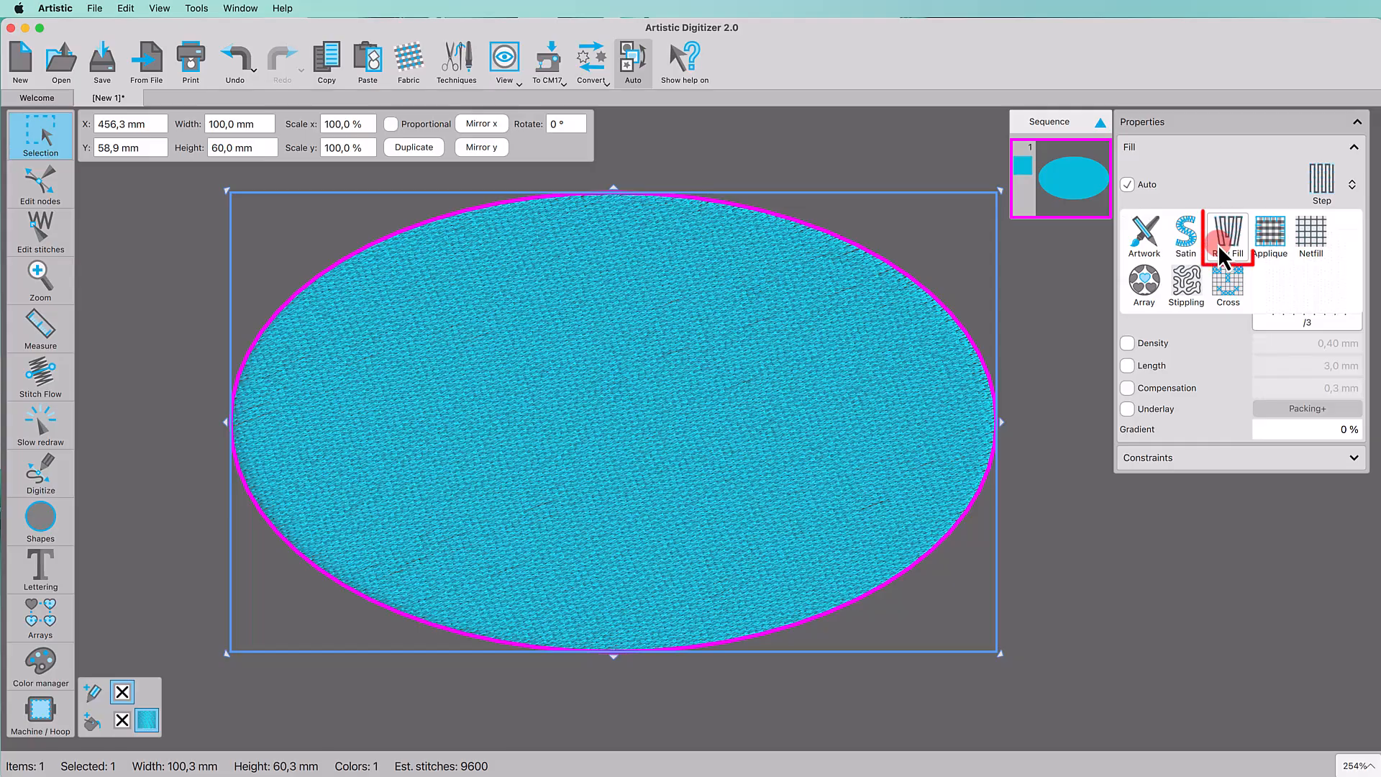
pyautogui.click(1221, 253)
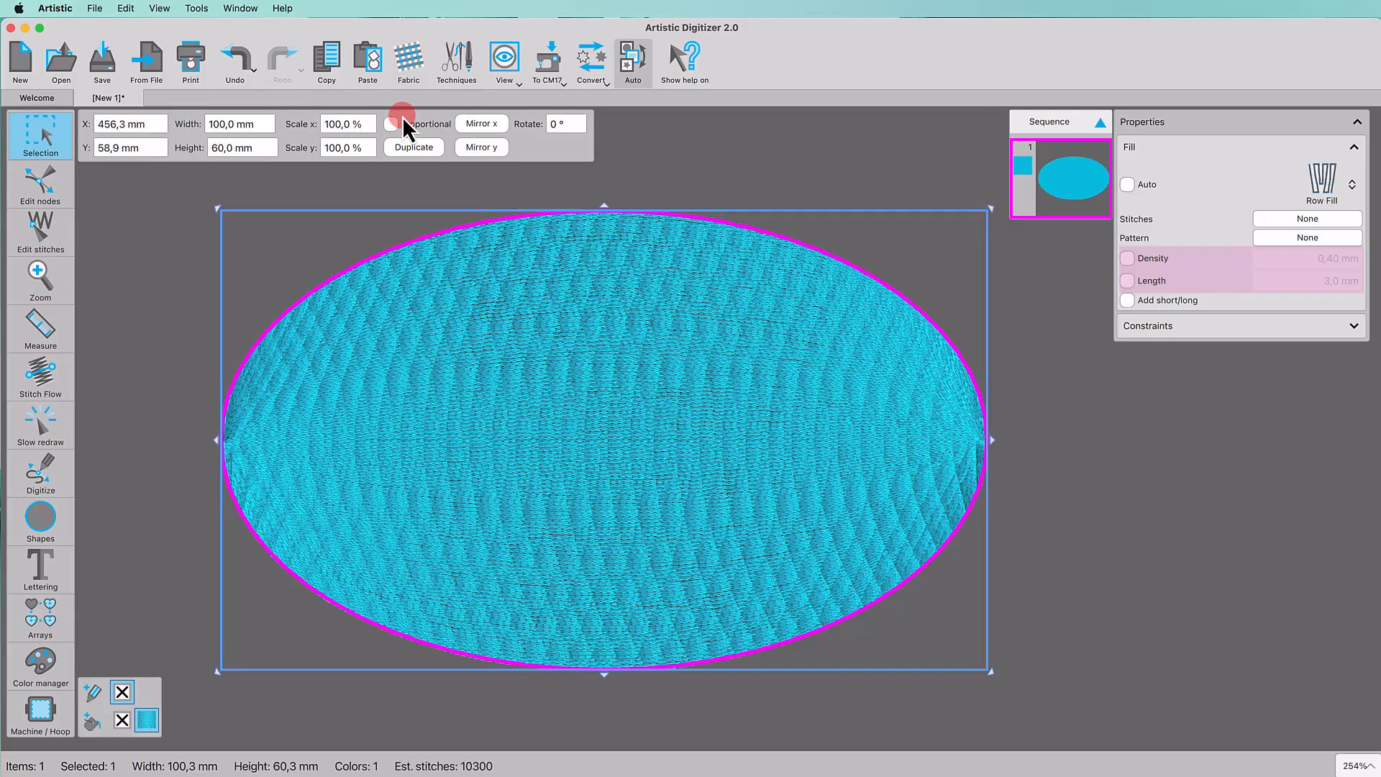
# Step: Set the fabric's embroidery category to Ultra Light with the None Ultra Light fabric
pyautogui.click(406, 61)
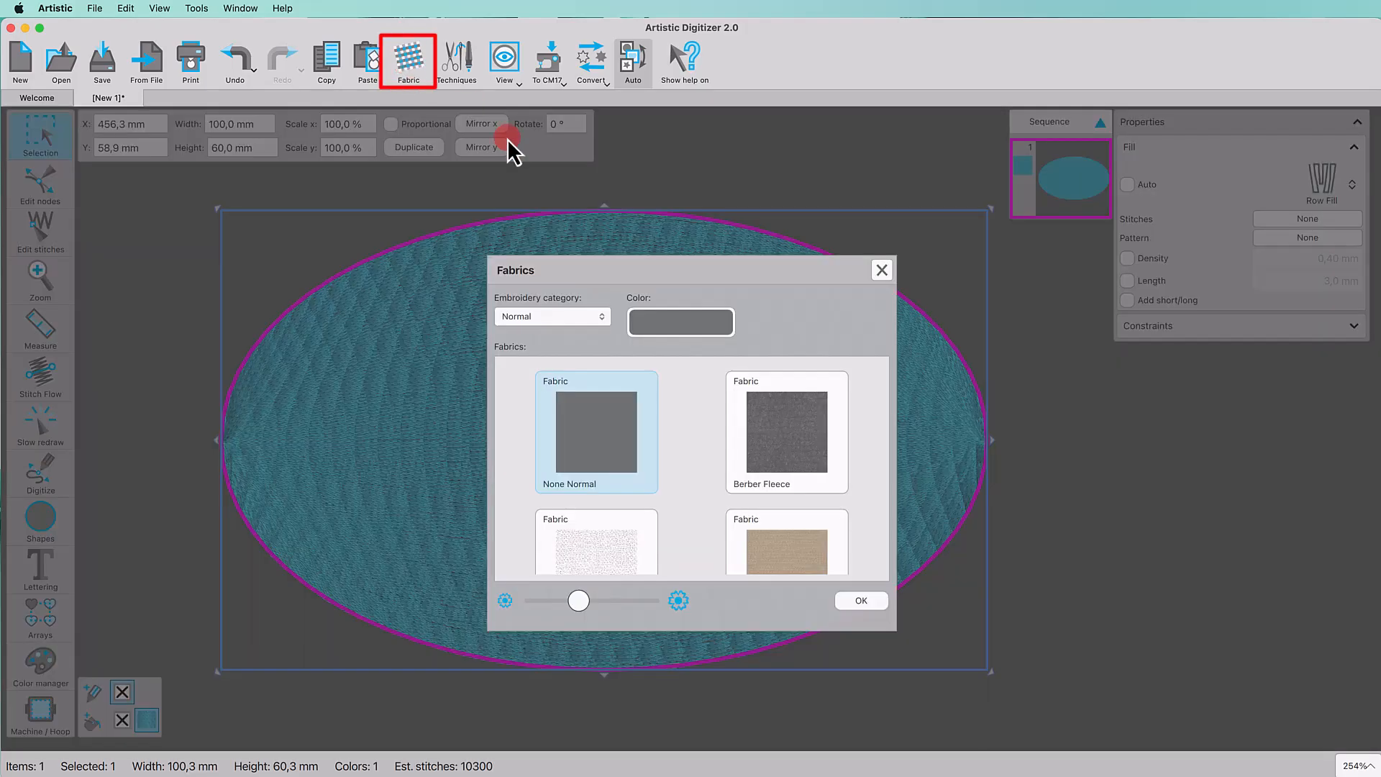
pyautogui.click(574, 317)
pyautogui.click(567, 364)
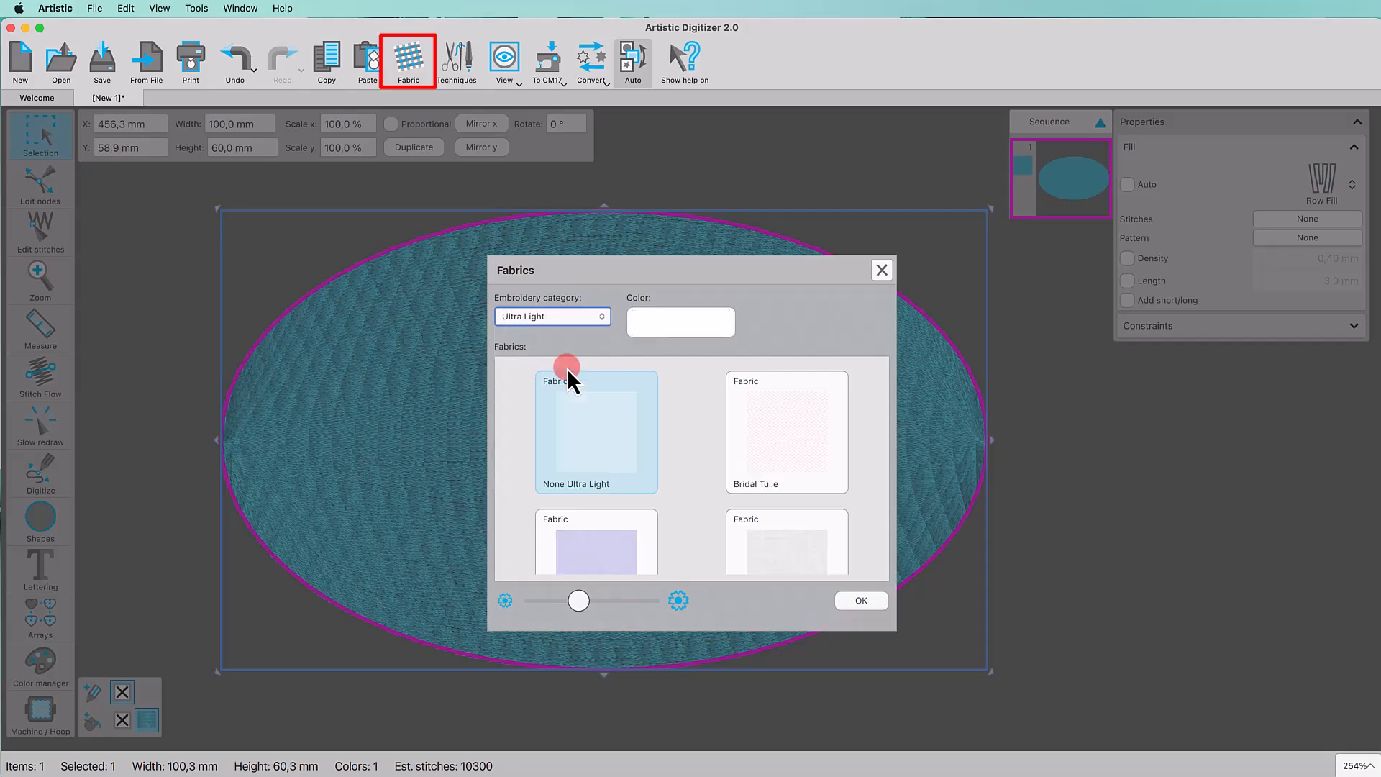
pyautogui.click(856, 601)
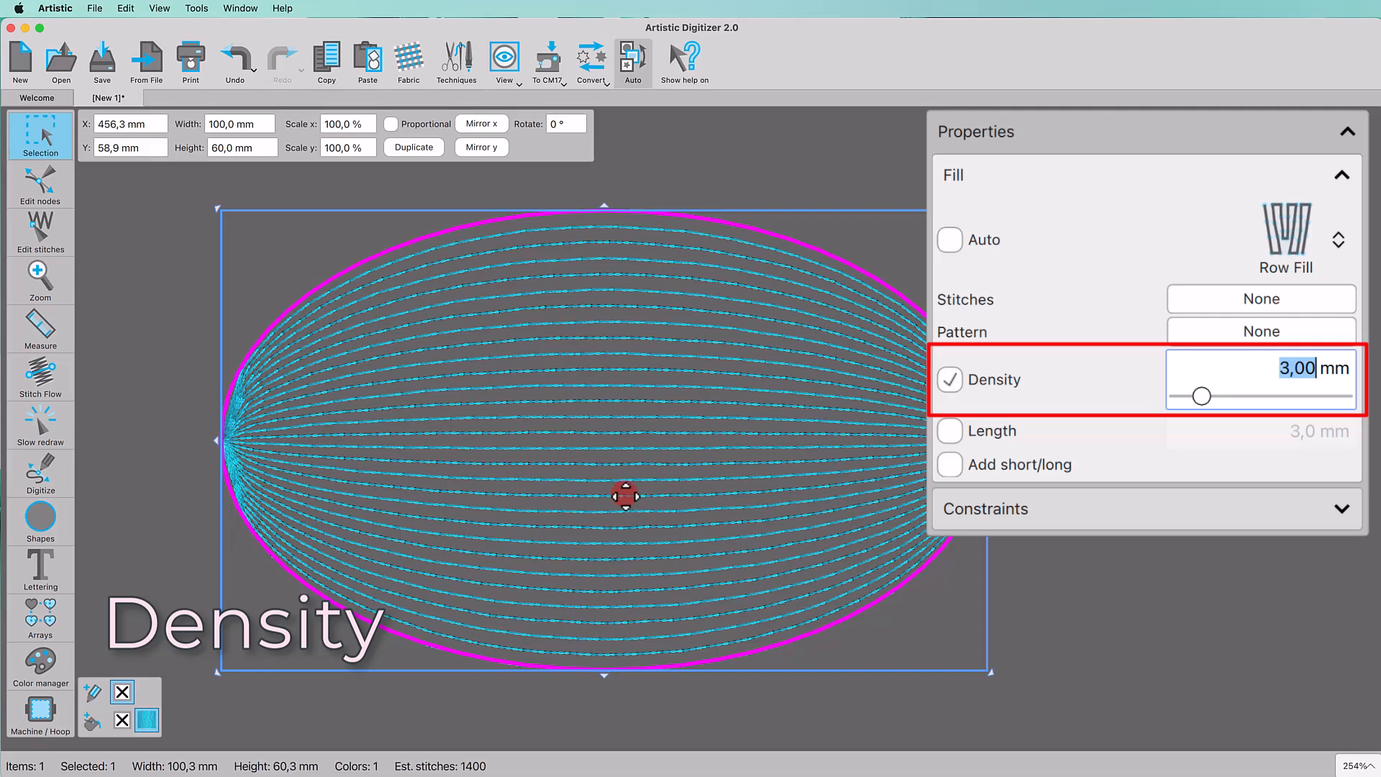
# Step: Inspect the ellipse's row spacing and try fill densities of 1 mm and 5 mm
pyautogui.scroll(8, 625, 495)
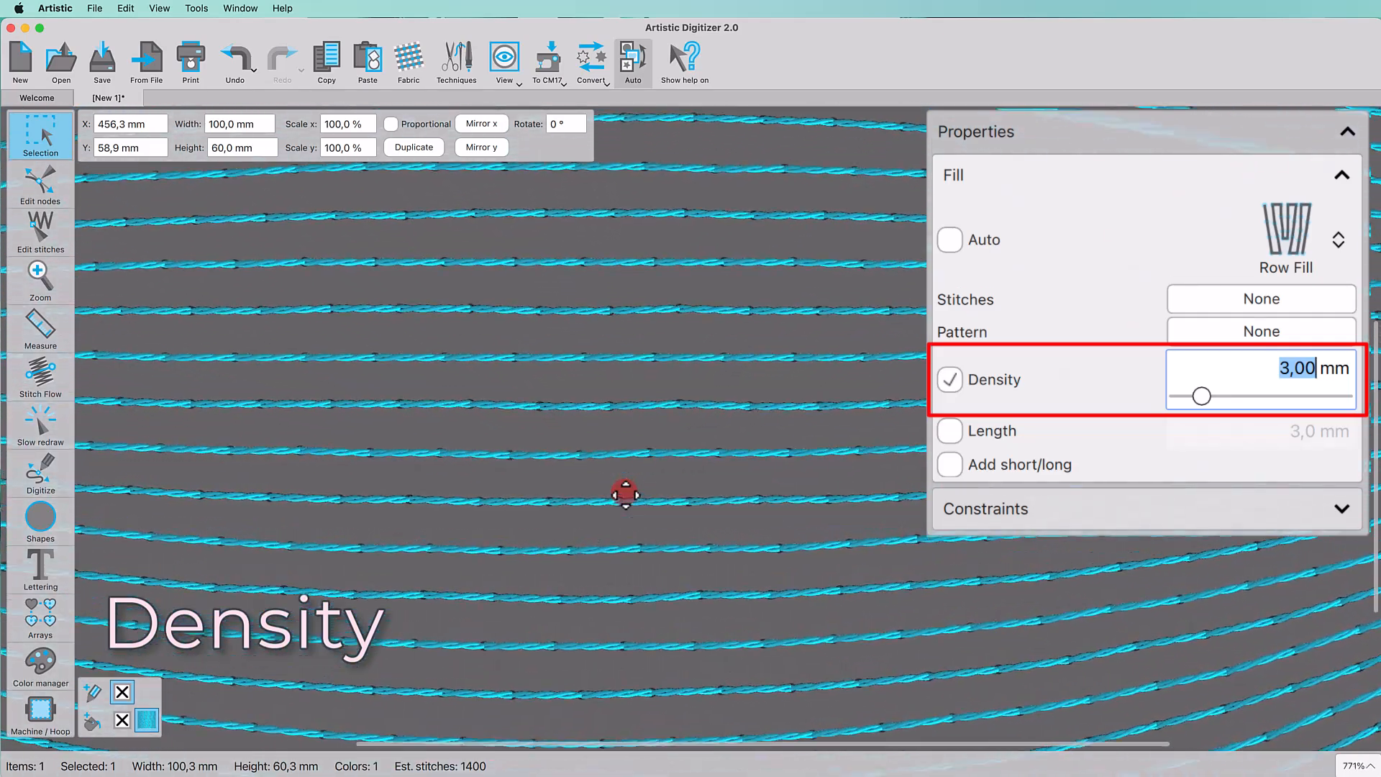
pyautogui.scroll(1, 624, 495)
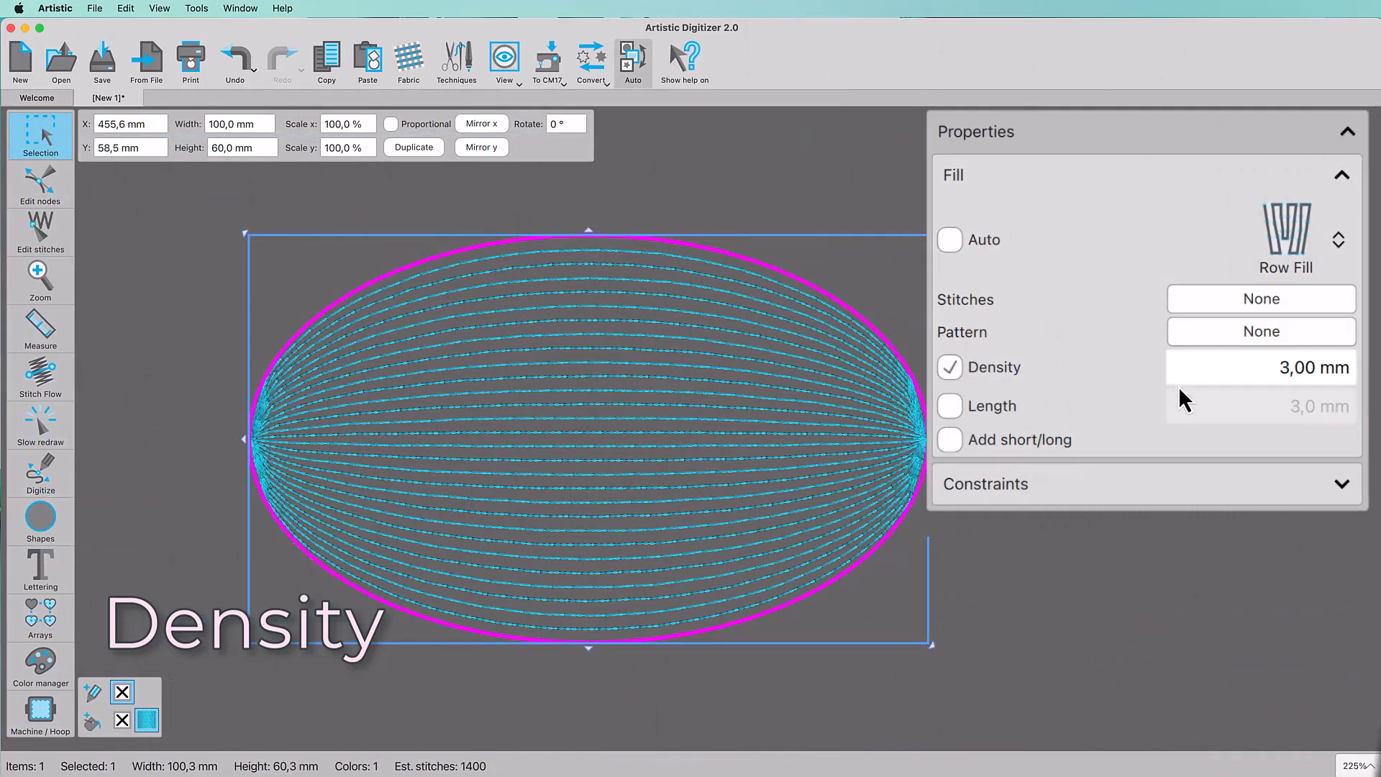
pyautogui.click(1190, 369)
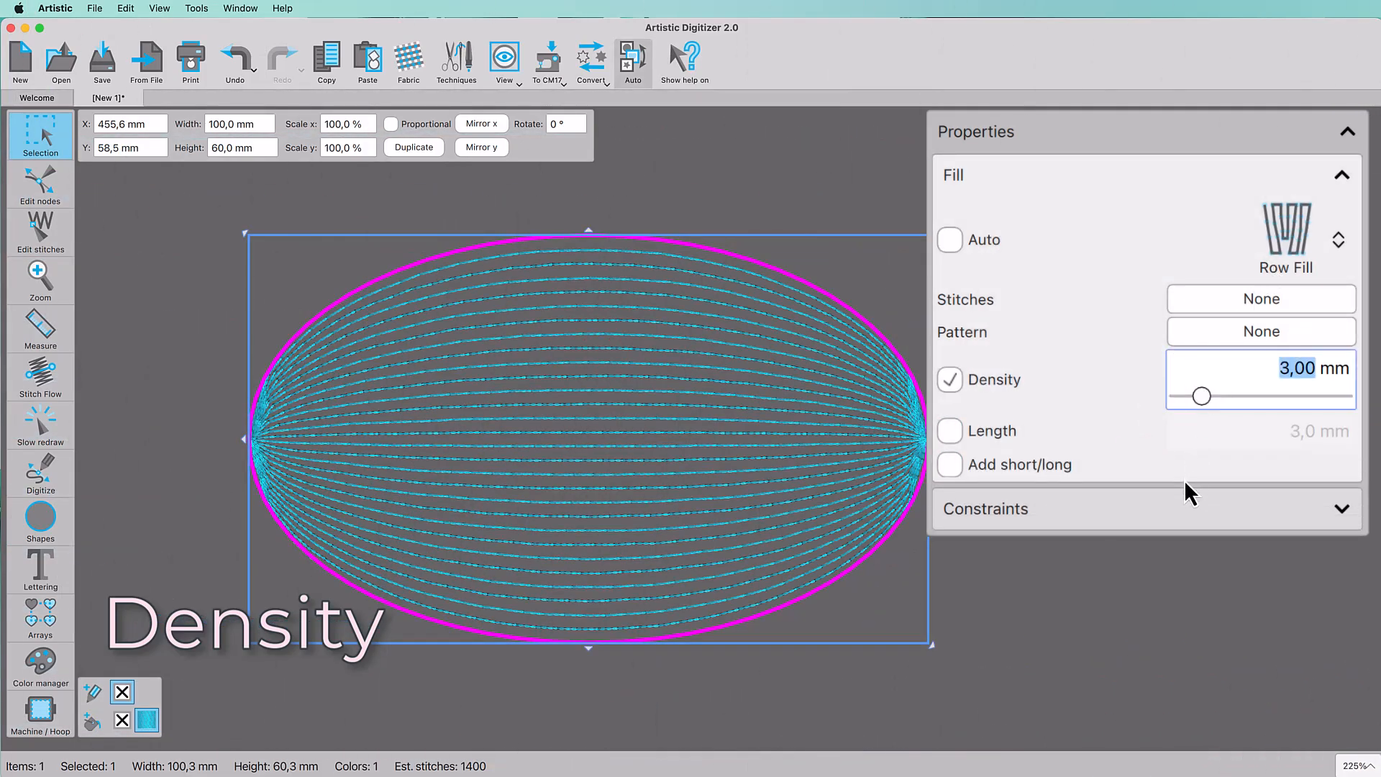
pyautogui.write('1')
pyautogui.press('Return')
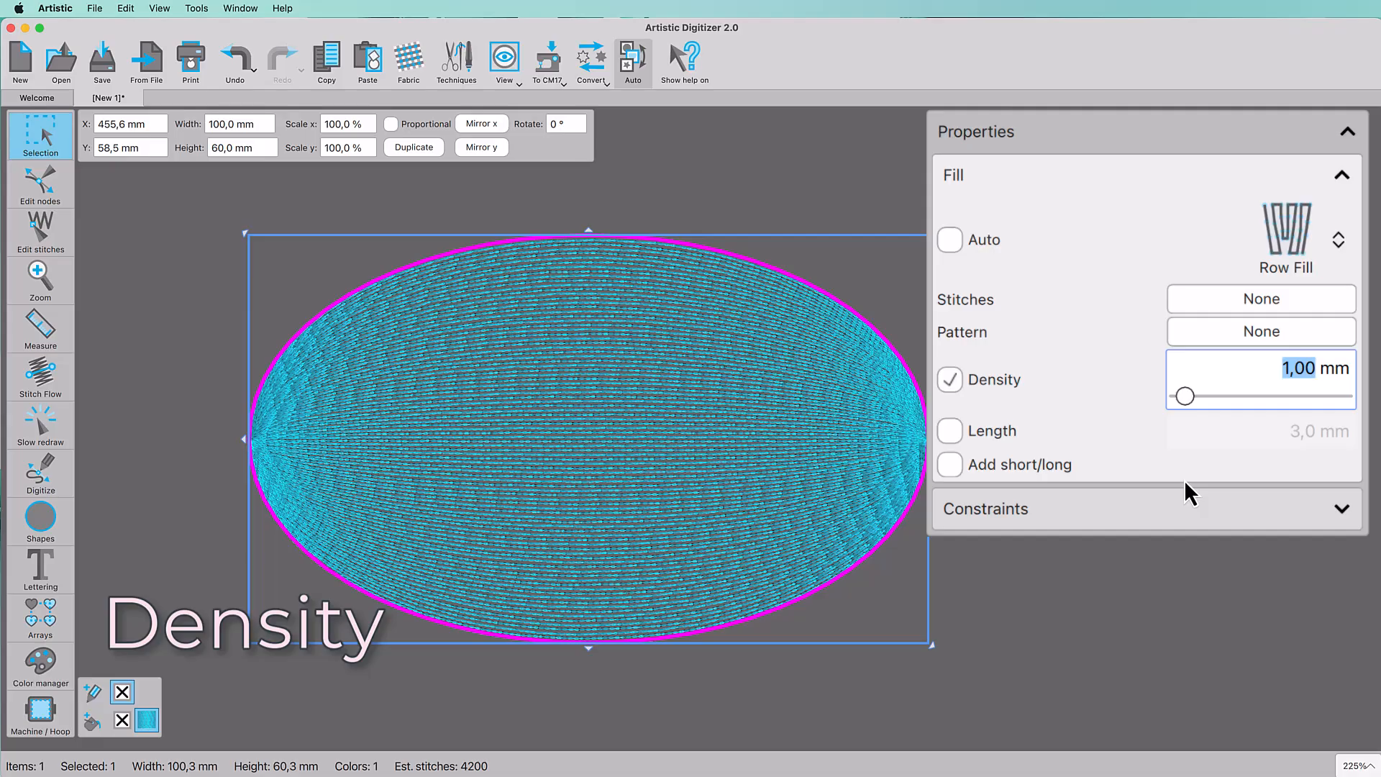
pyautogui.write('5')
pyautogui.press('Return')
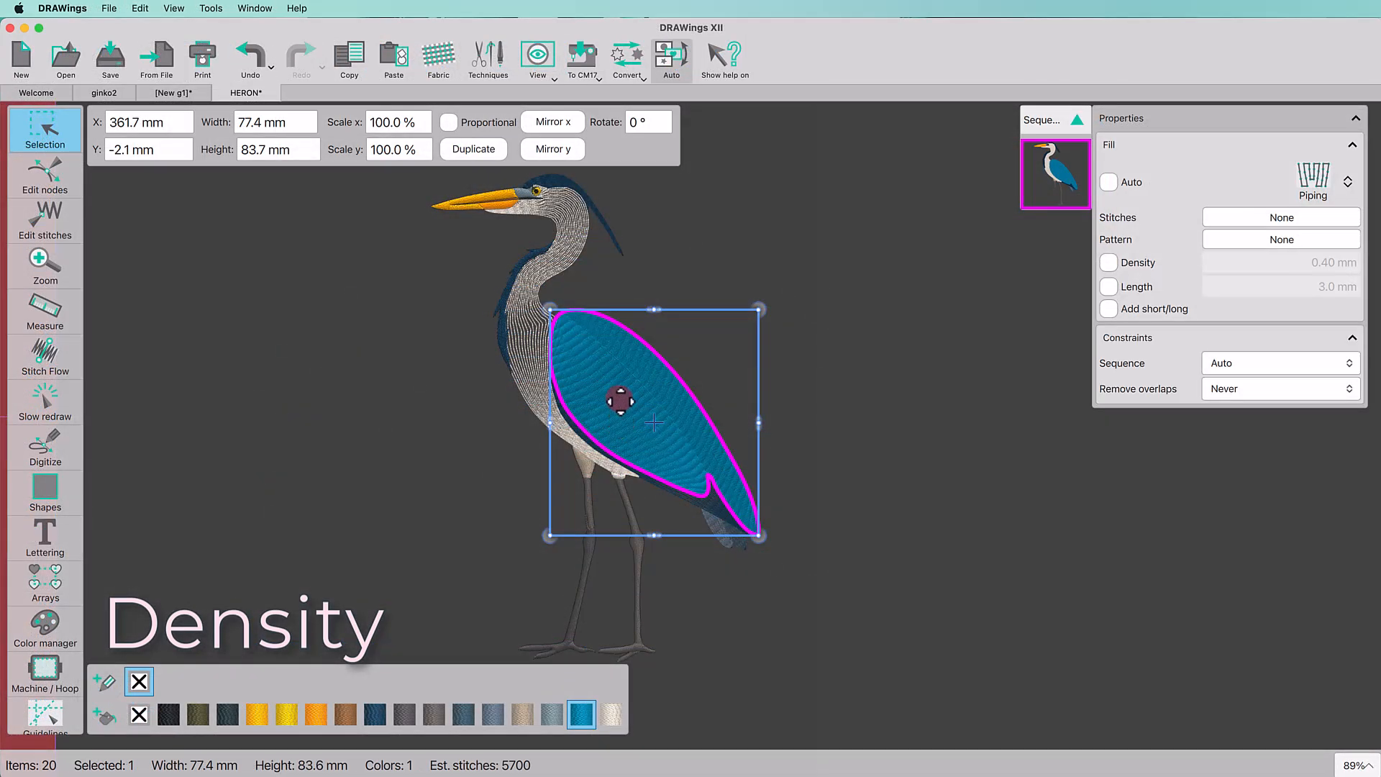
# Step: In DRAWings XII, enable custom density for the heron's blue wing, set it to 1 mm, and deselect the wing
pyautogui.scroll(5, 623, 401)
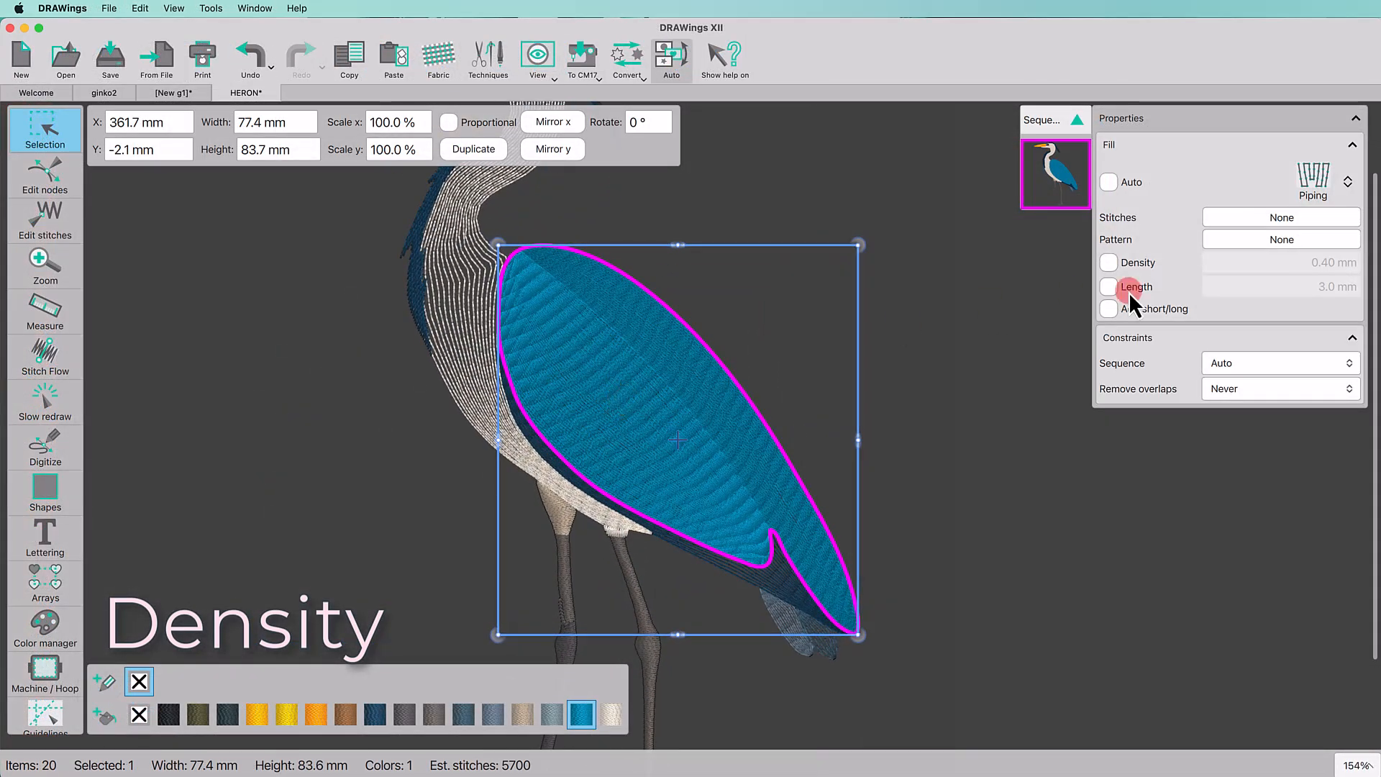
pyautogui.click(1109, 262)
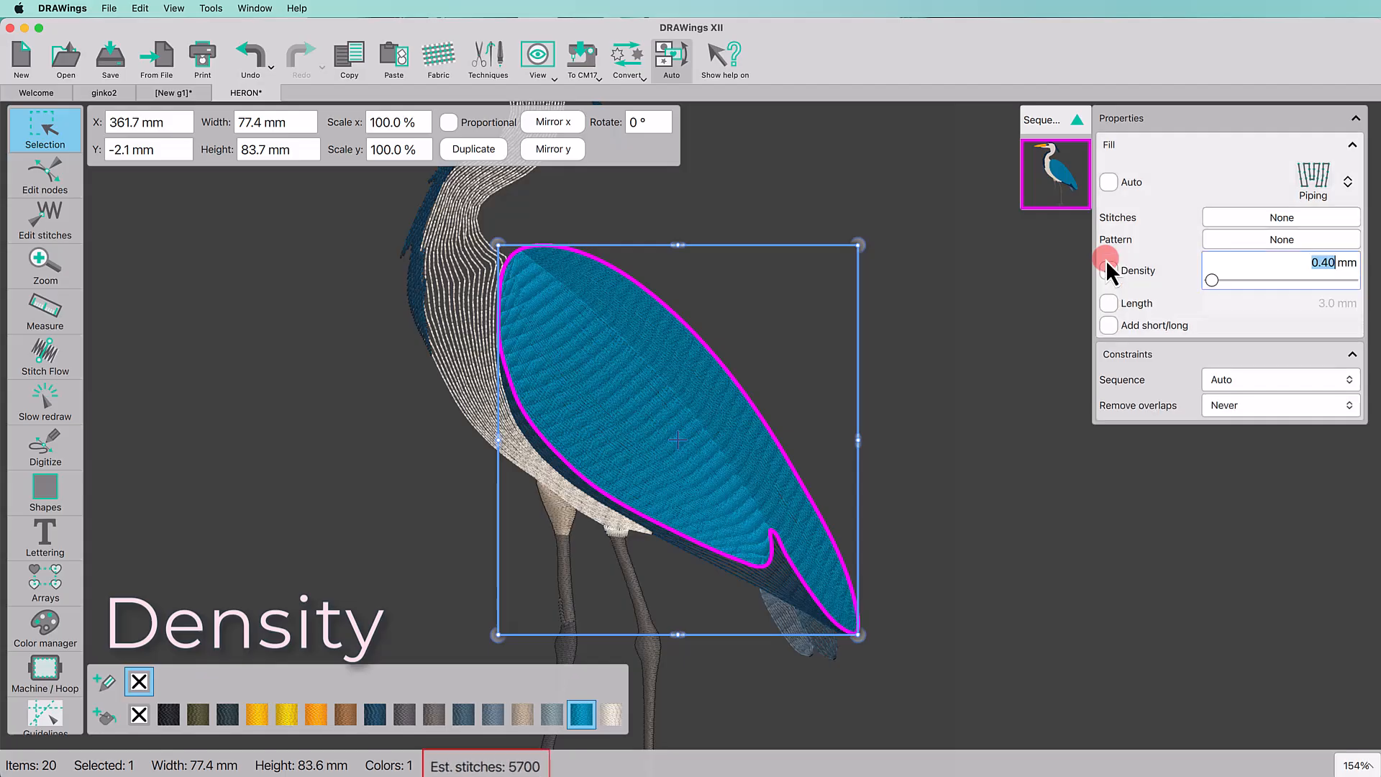
pyautogui.write('1')
pyautogui.press('Return')
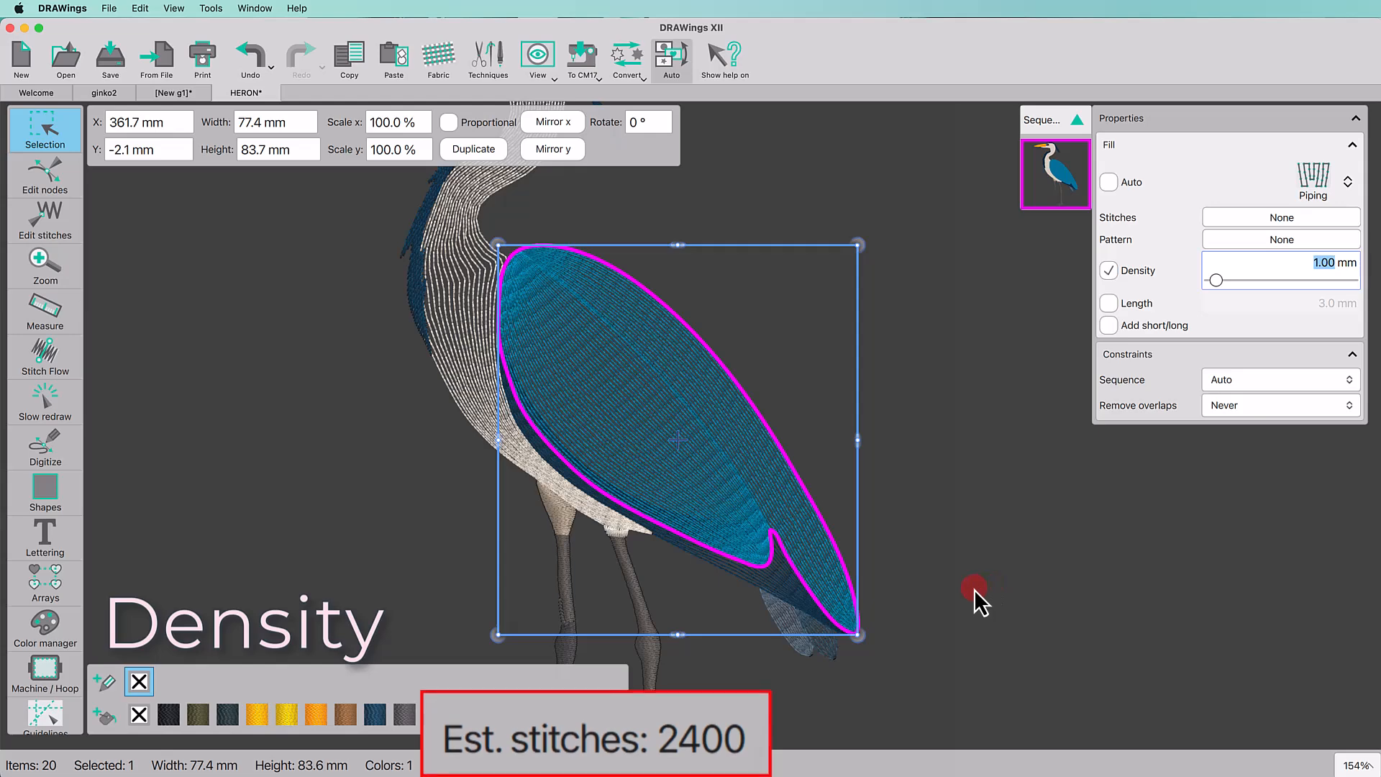
pyautogui.scroll(-3, 974, 589)
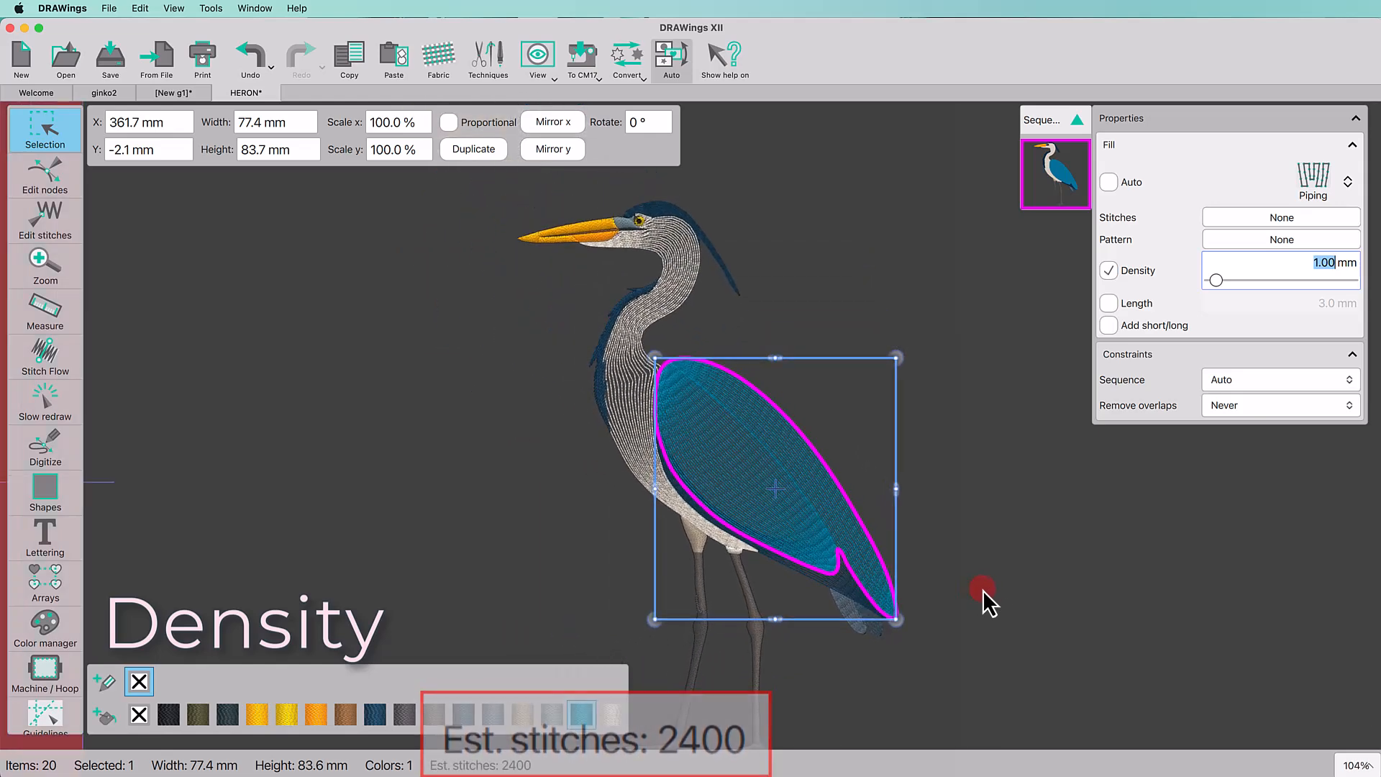
pyautogui.click(986, 590)
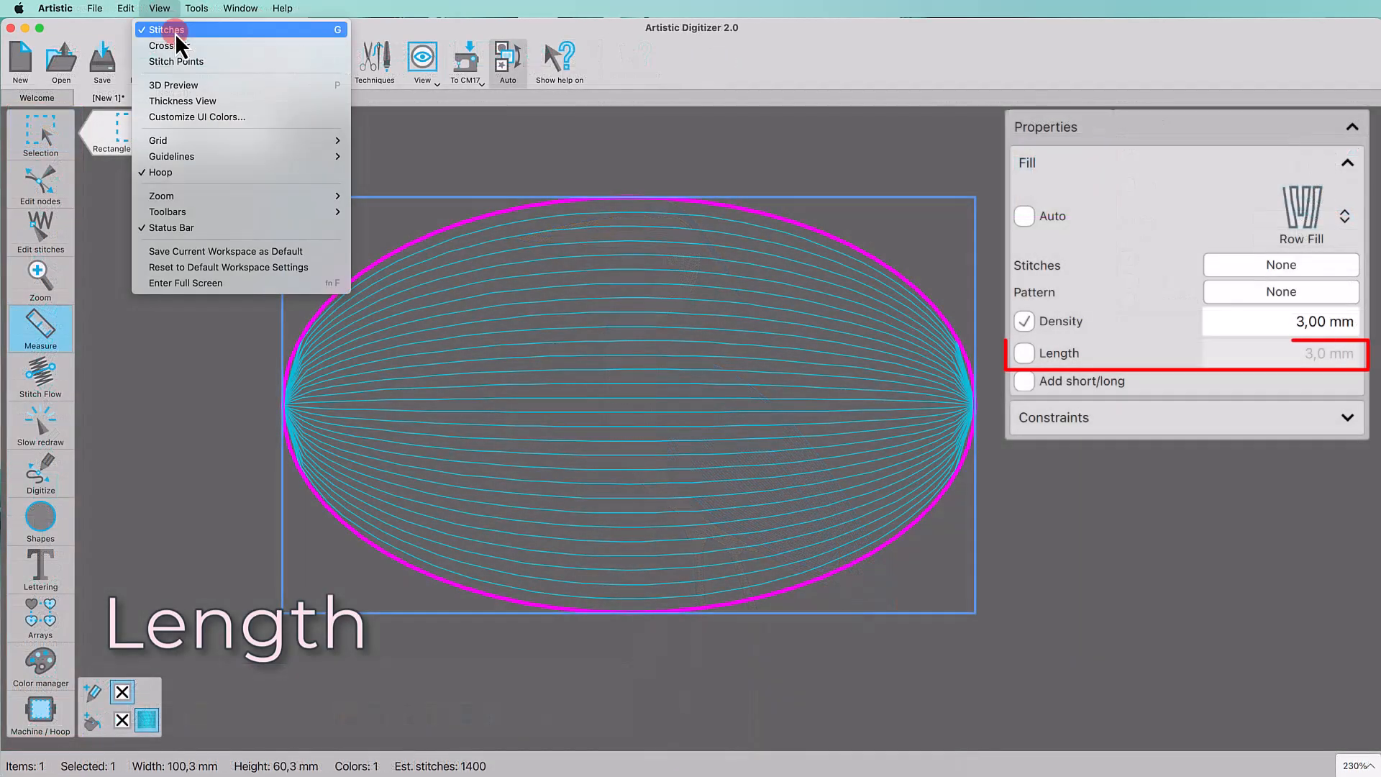
# Step: In Artistic Digitizer, show the stitch points and measure the distance between two neighbouring points in one row of the ellipse's fill
pyautogui.click(180, 59)
pyautogui.scroll(8, 617, 377)
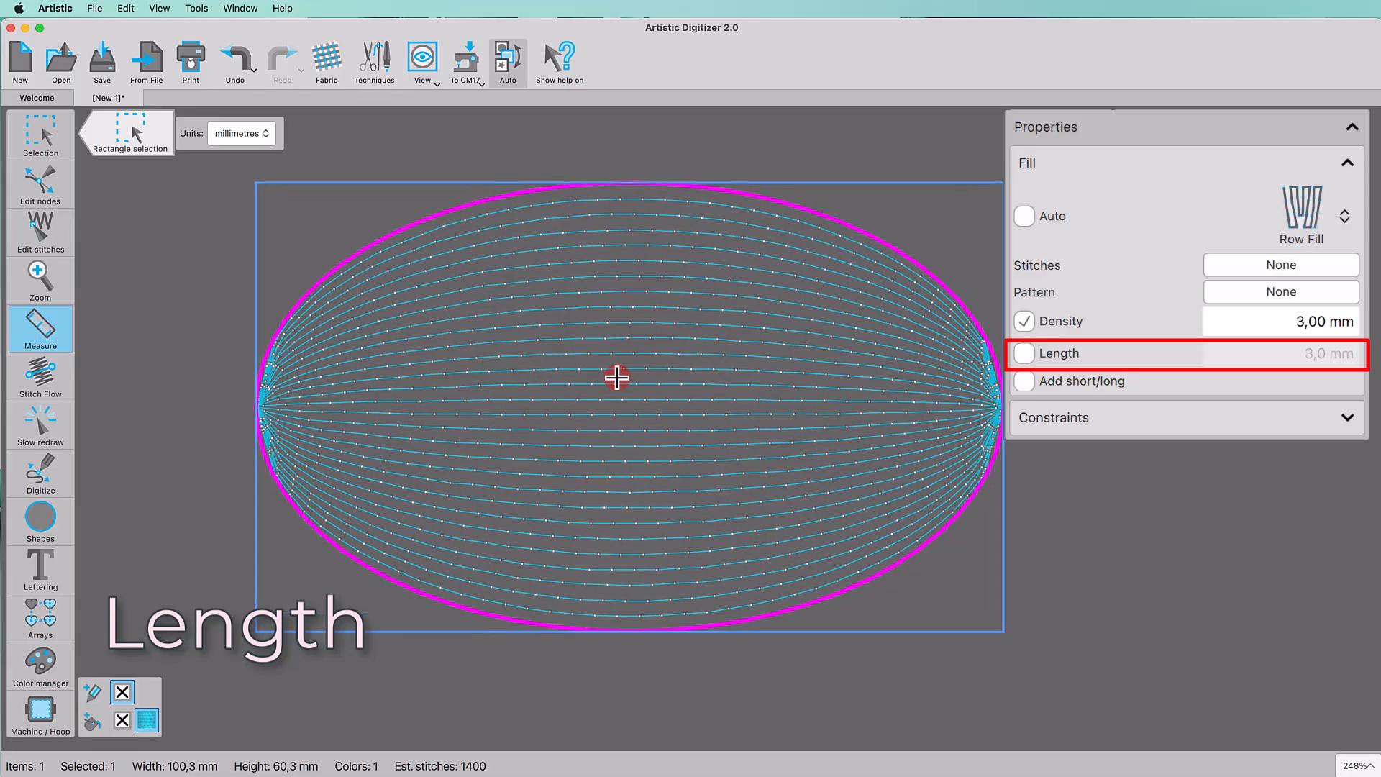
pyautogui.scroll(3, 617, 377)
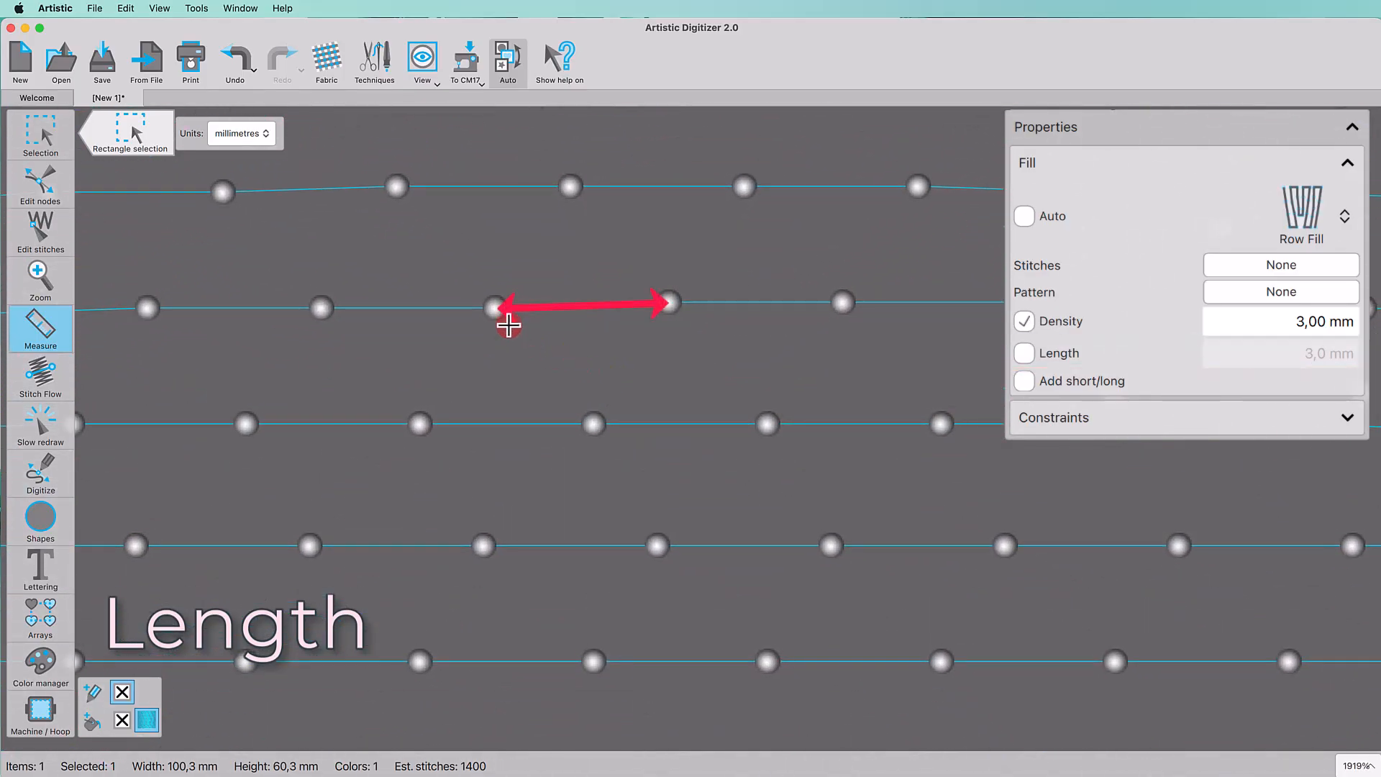
pyautogui.moveTo(496, 307); pyautogui.dragTo(668, 300)
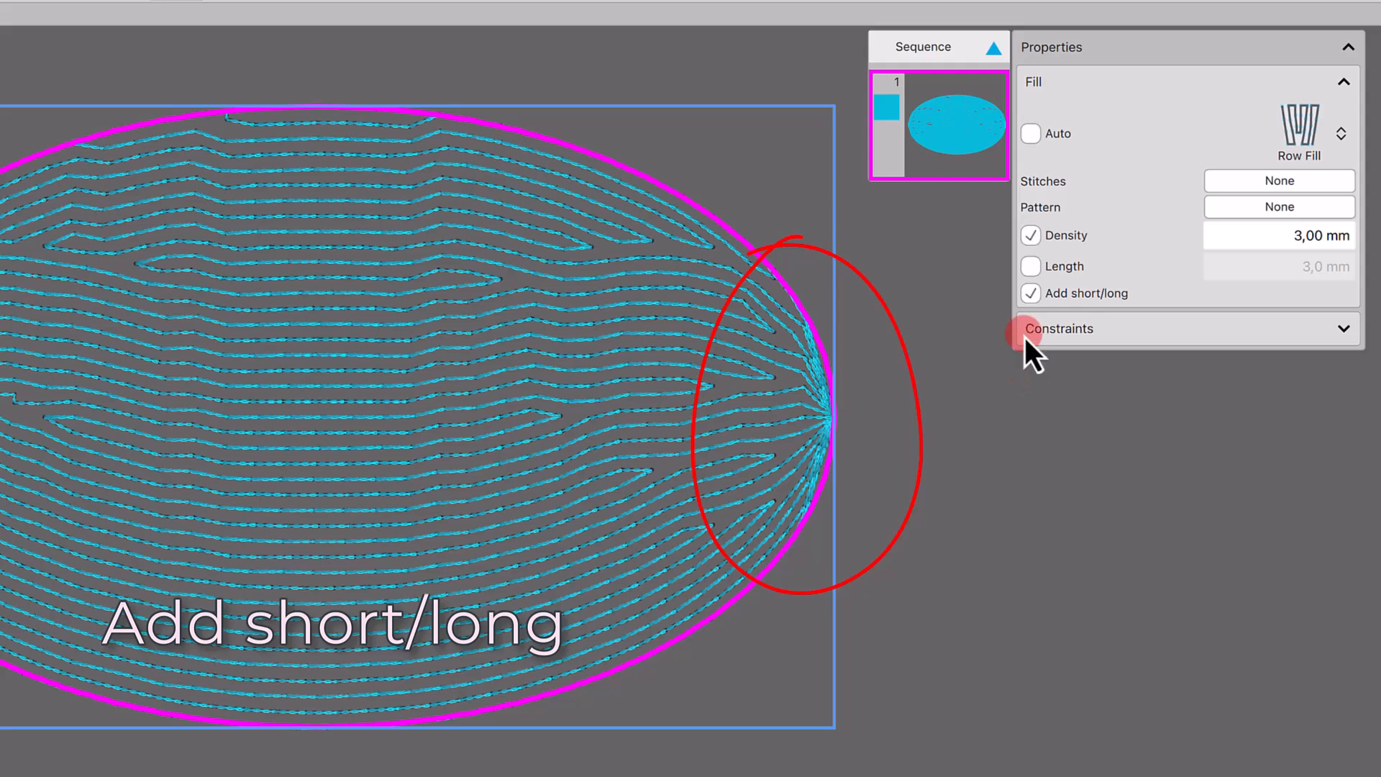
# Step: Turn off Add short/long for the ellipse's Row Fill and run a slow redraw of the stitching
pyautogui.click(1031, 293)
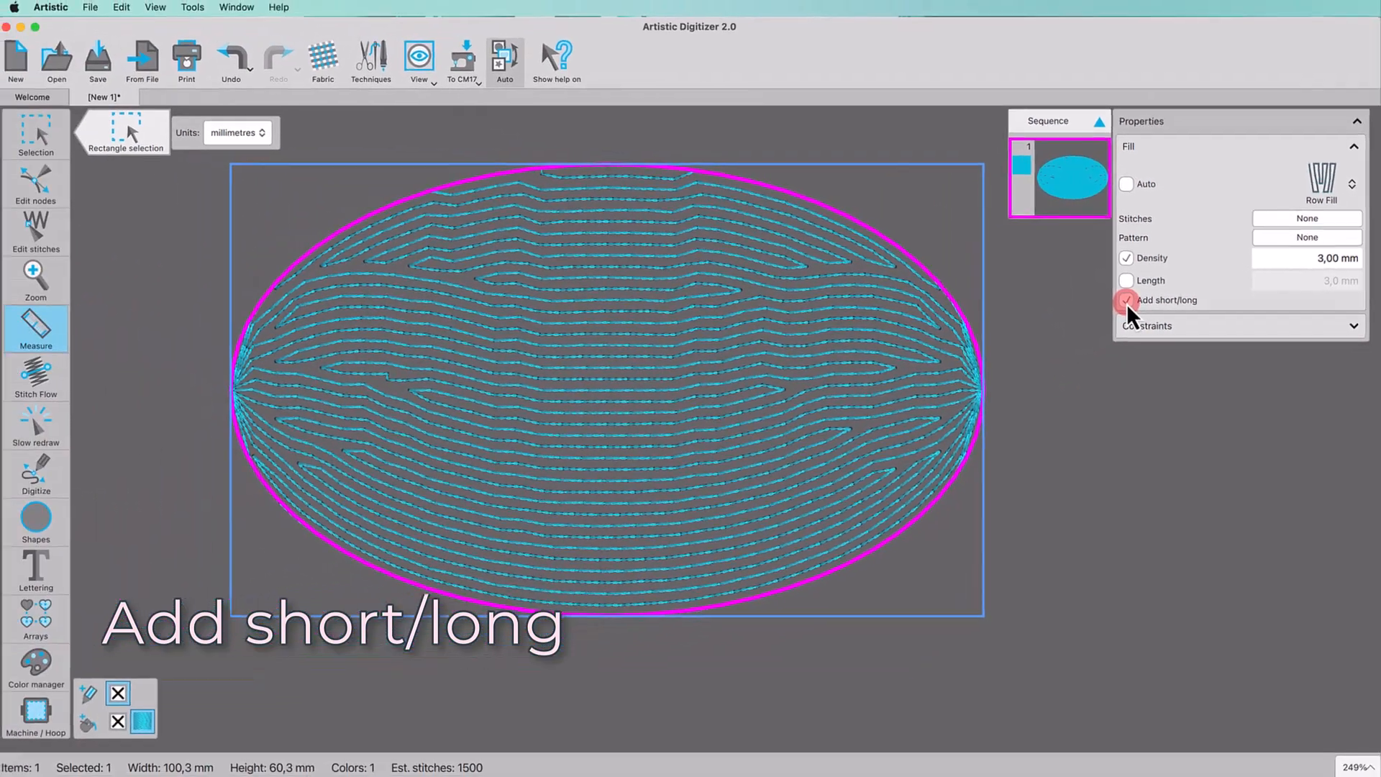
pyautogui.click(1128, 302)
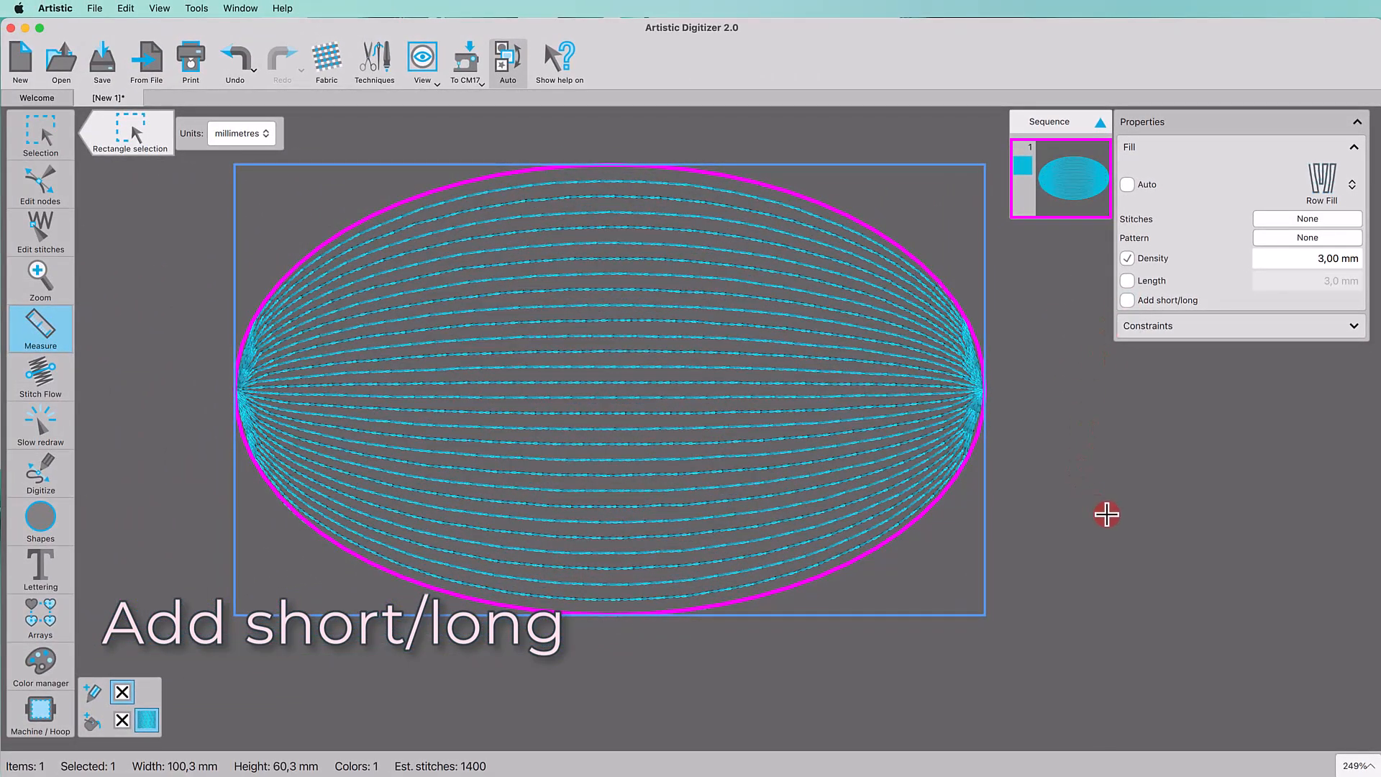
pyautogui.click(61, 436)
pyautogui.click(26, 714)
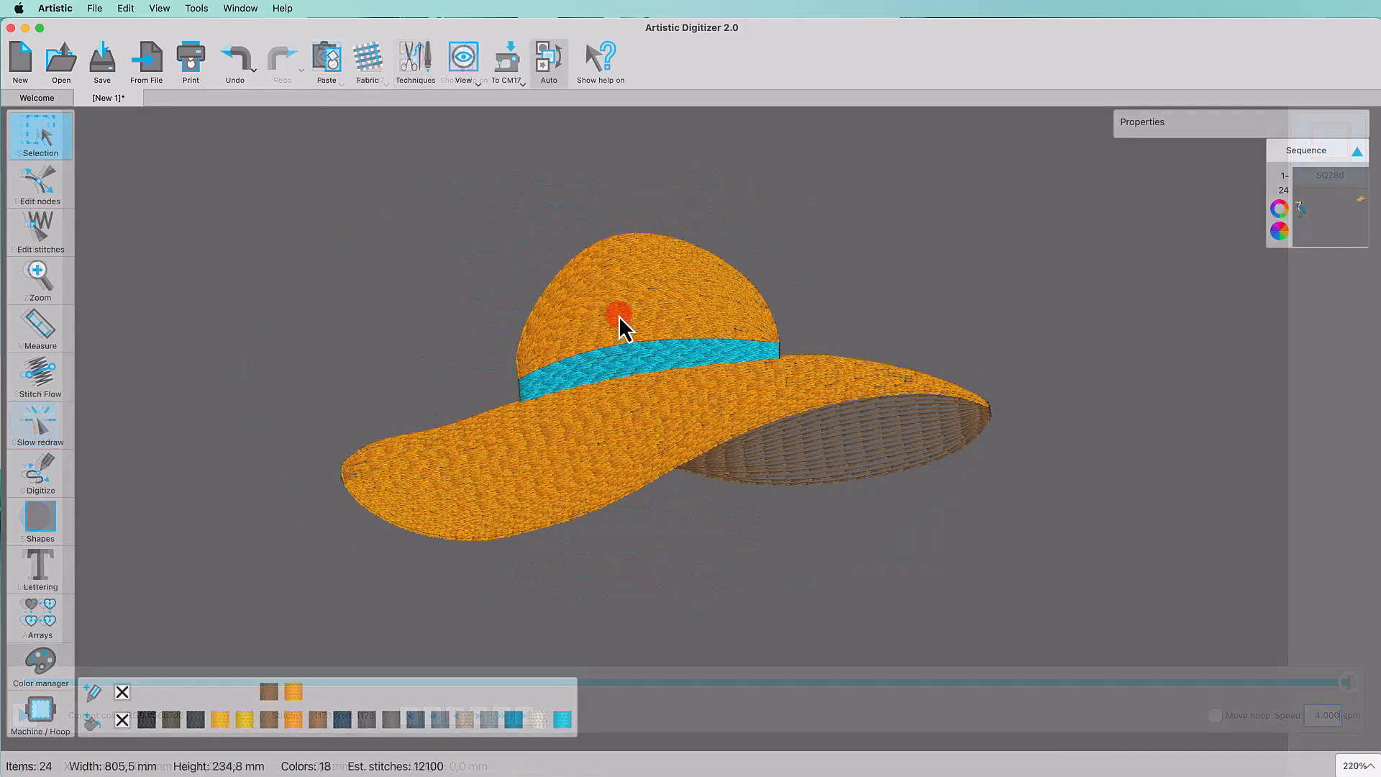
# Step: Set the fill density of the hat's orange crown and brim to 1 mm and turn off Add short/long for both
pyautogui.click(620, 317)
pyautogui.keyDown('shift'); pyautogui.click(582, 429); pyautogui.keyUp('shift')
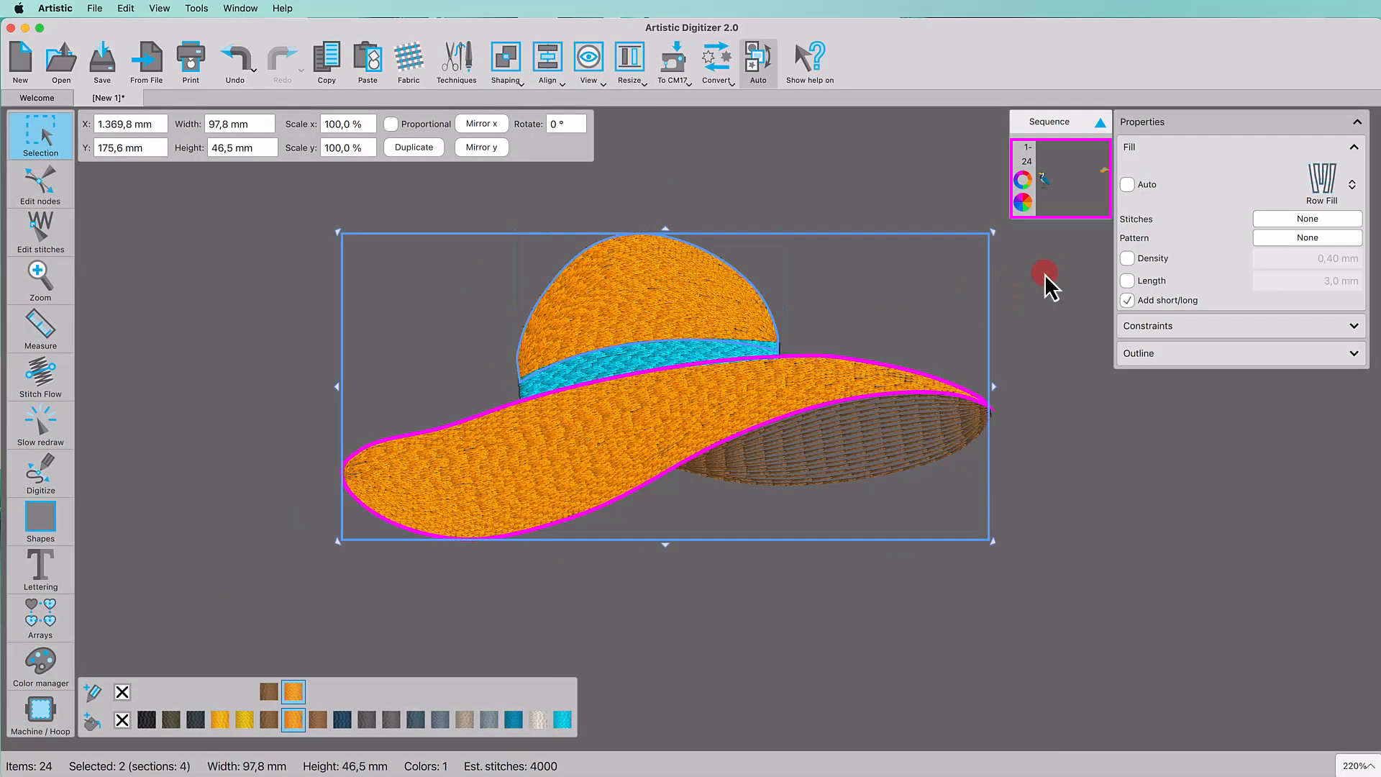
pyautogui.click(1127, 259)
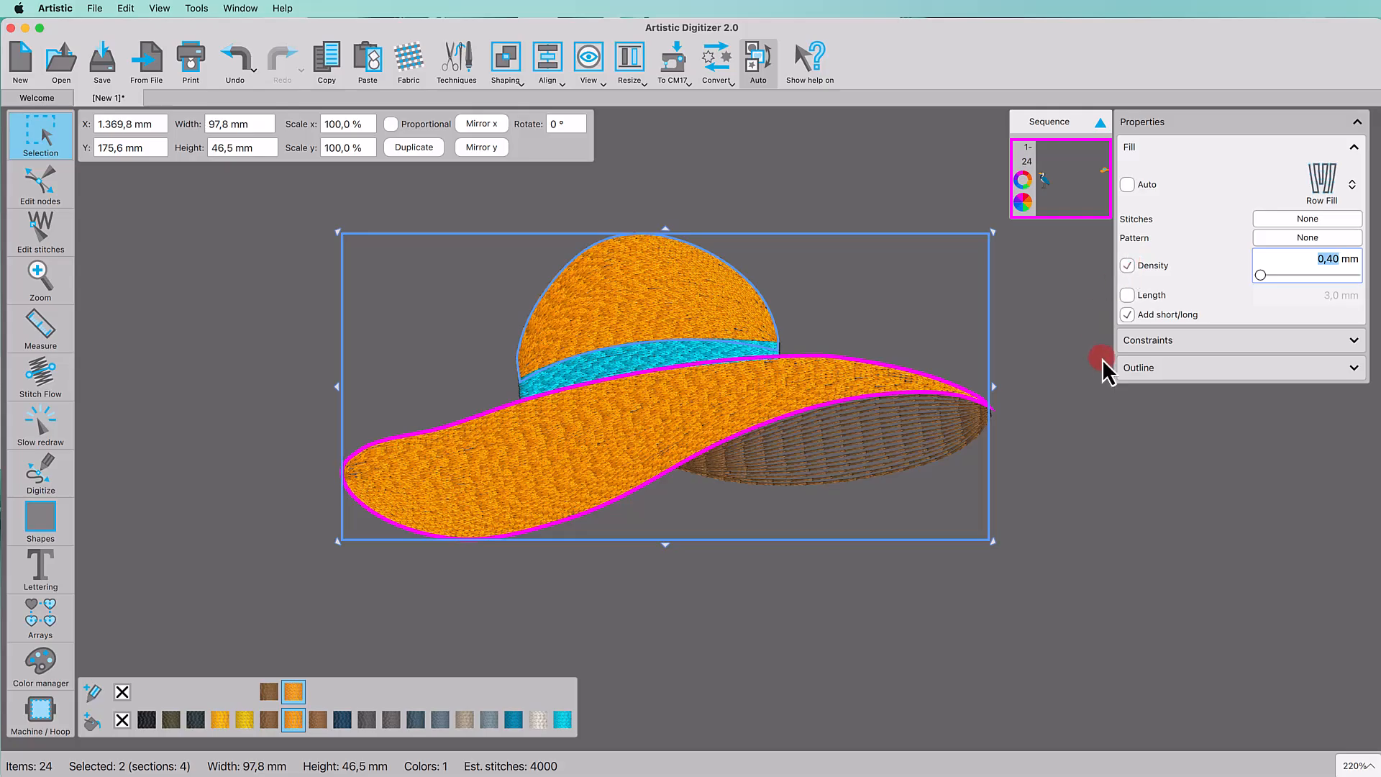
pyautogui.write('1')
pyautogui.press('Return')
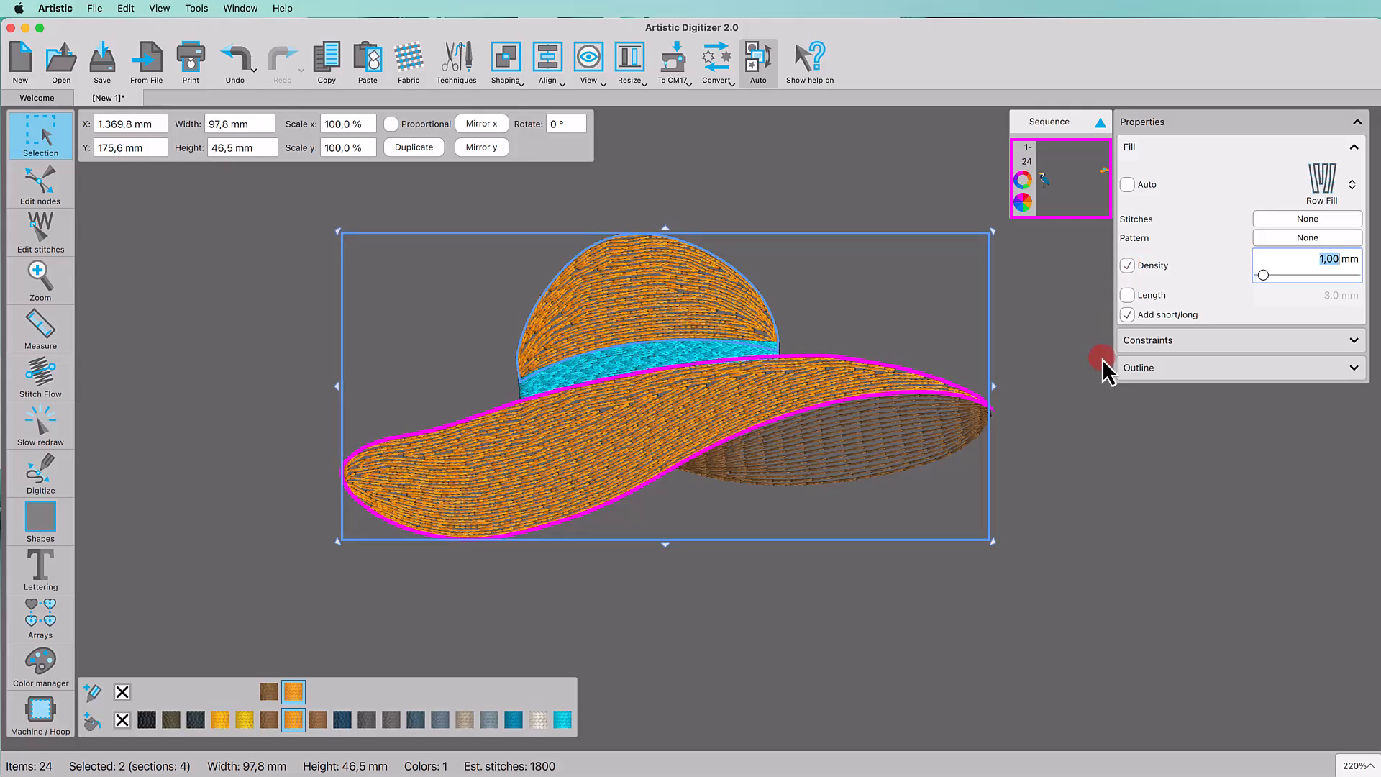
pyautogui.click(1126, 315)
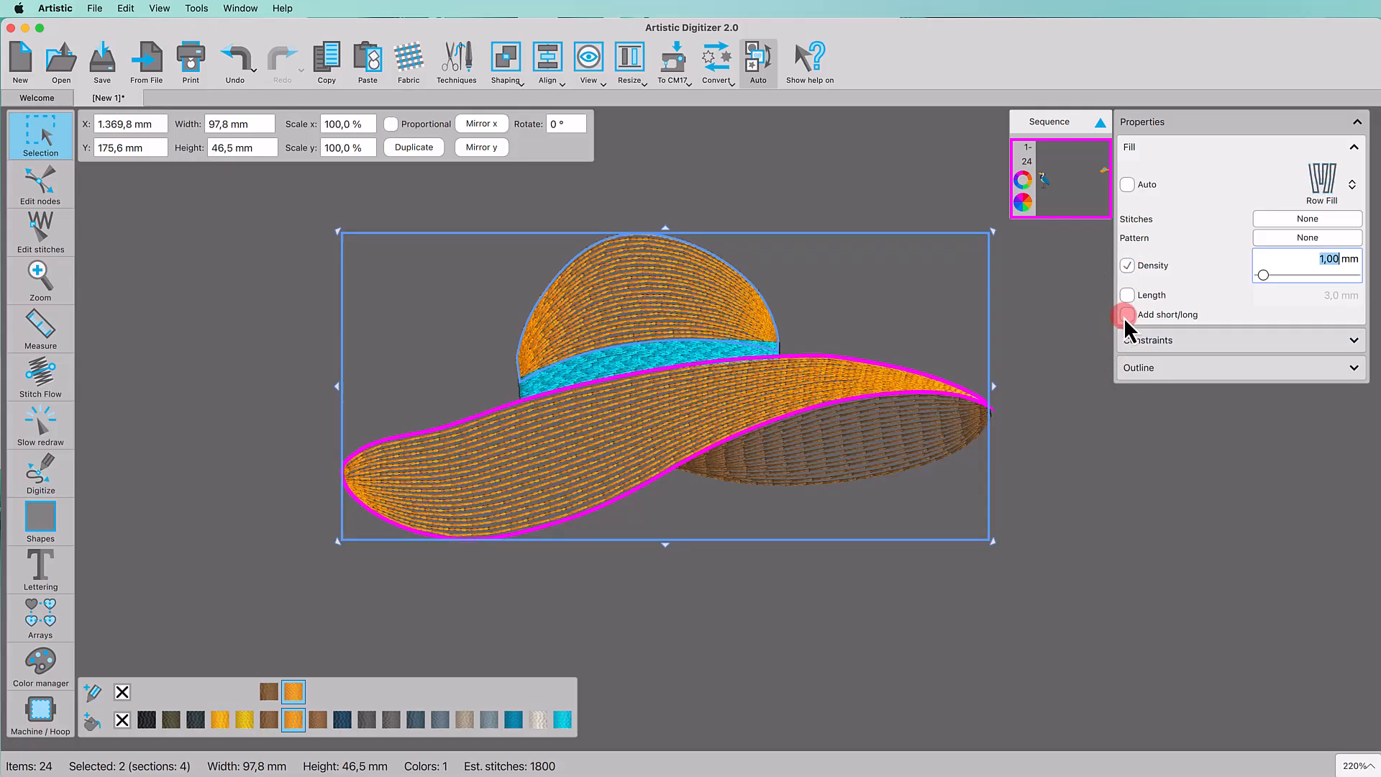
pyautogui.click(1042, 392)
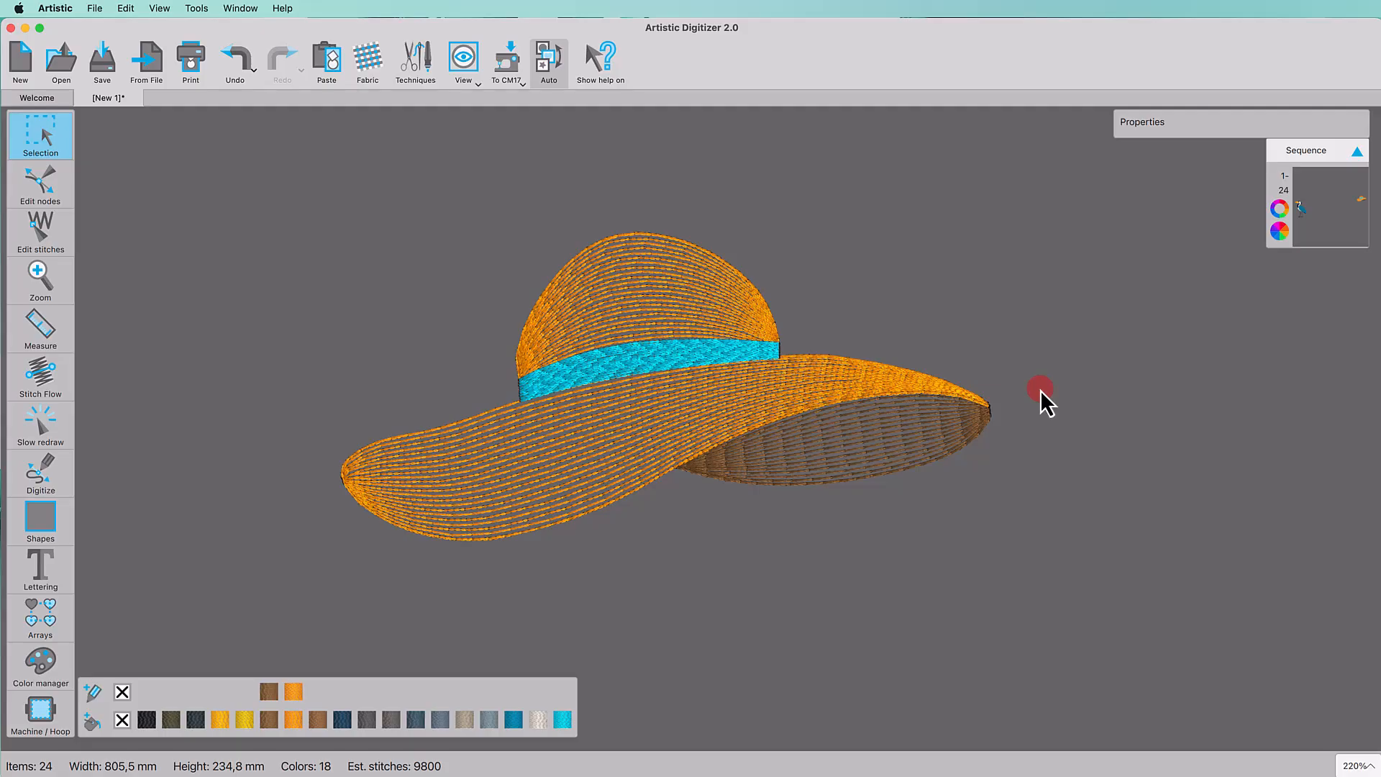
# Step: With Stitch Flow, divide the top ginkgo leaf by a slightly curved line from its left notch down to near the stem
pyautogui.click(49, 389)
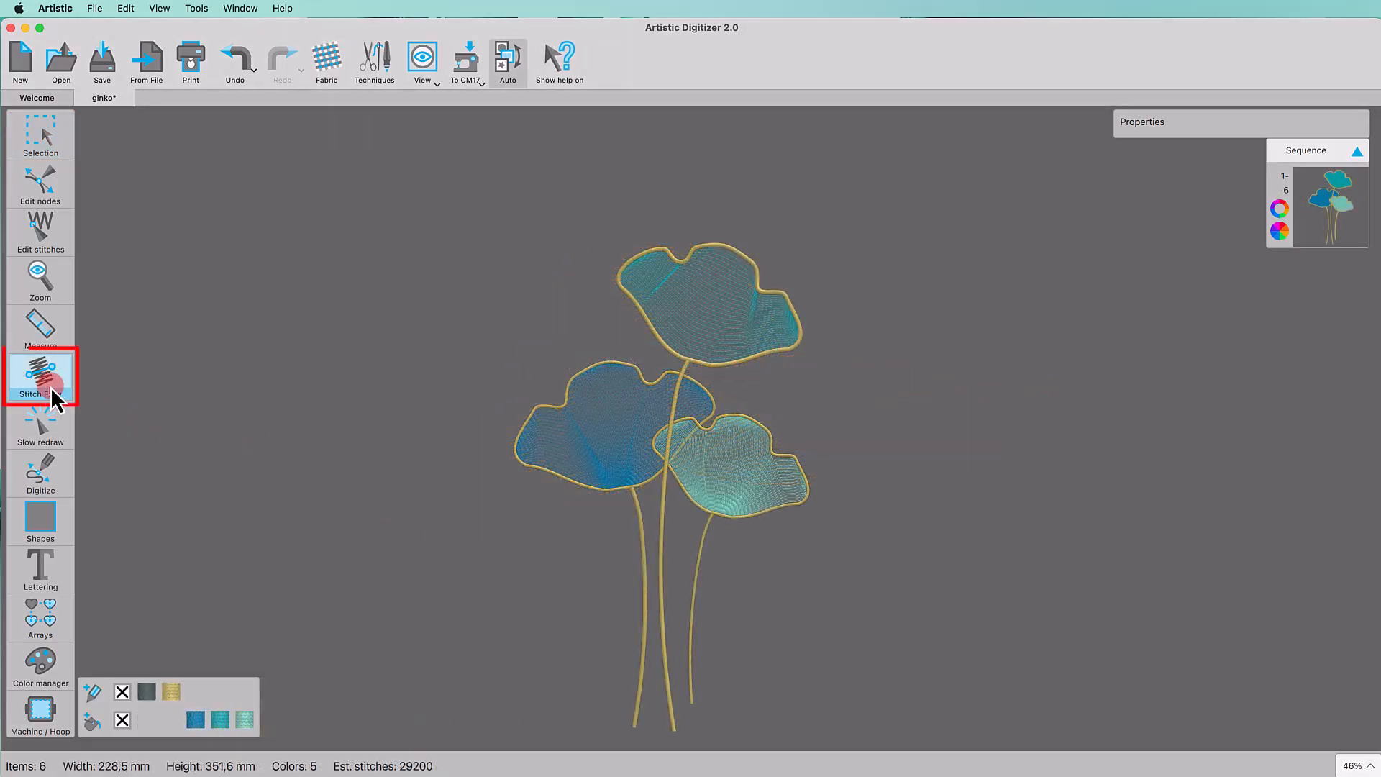
pyautogui.click(696, 312)
pyautogui.scroll(1, 719, 289)
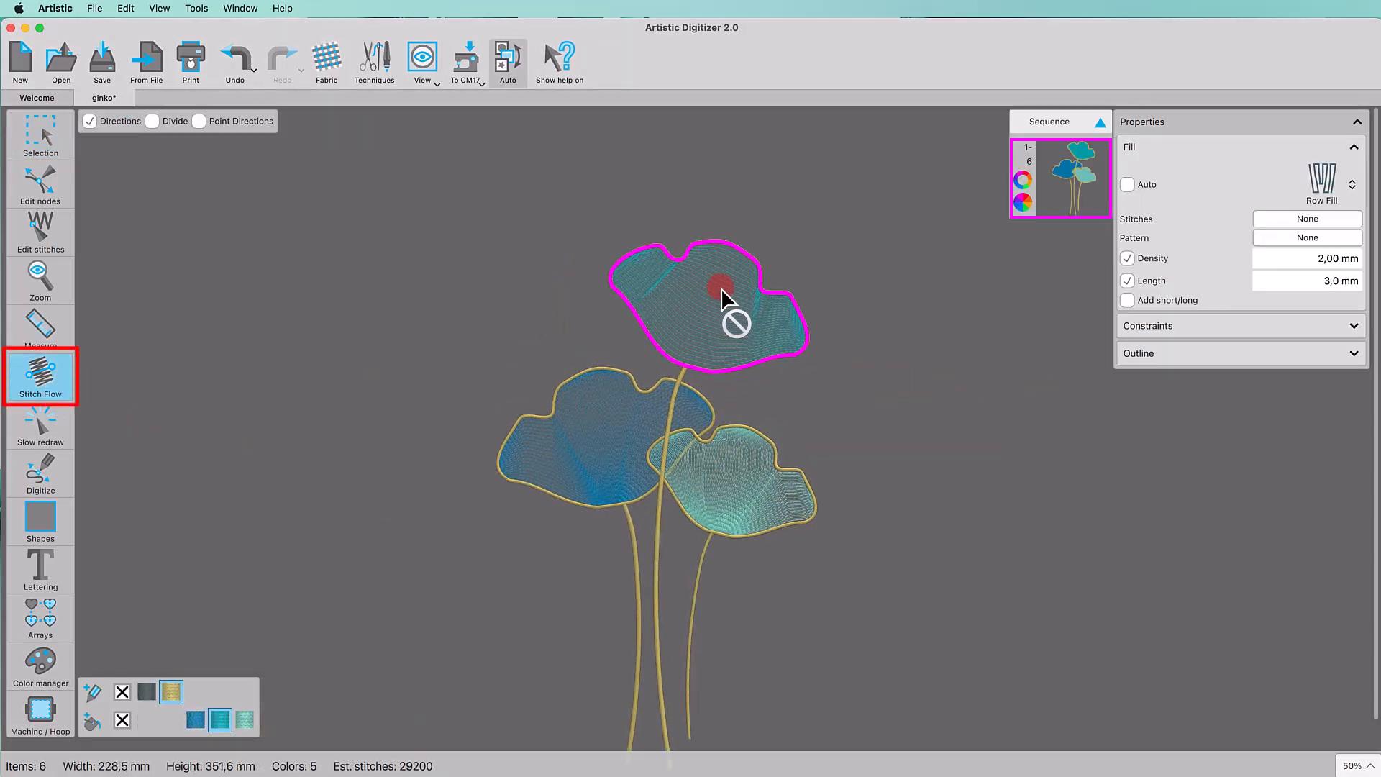
pyautogui.scroll(10, 723, 287)
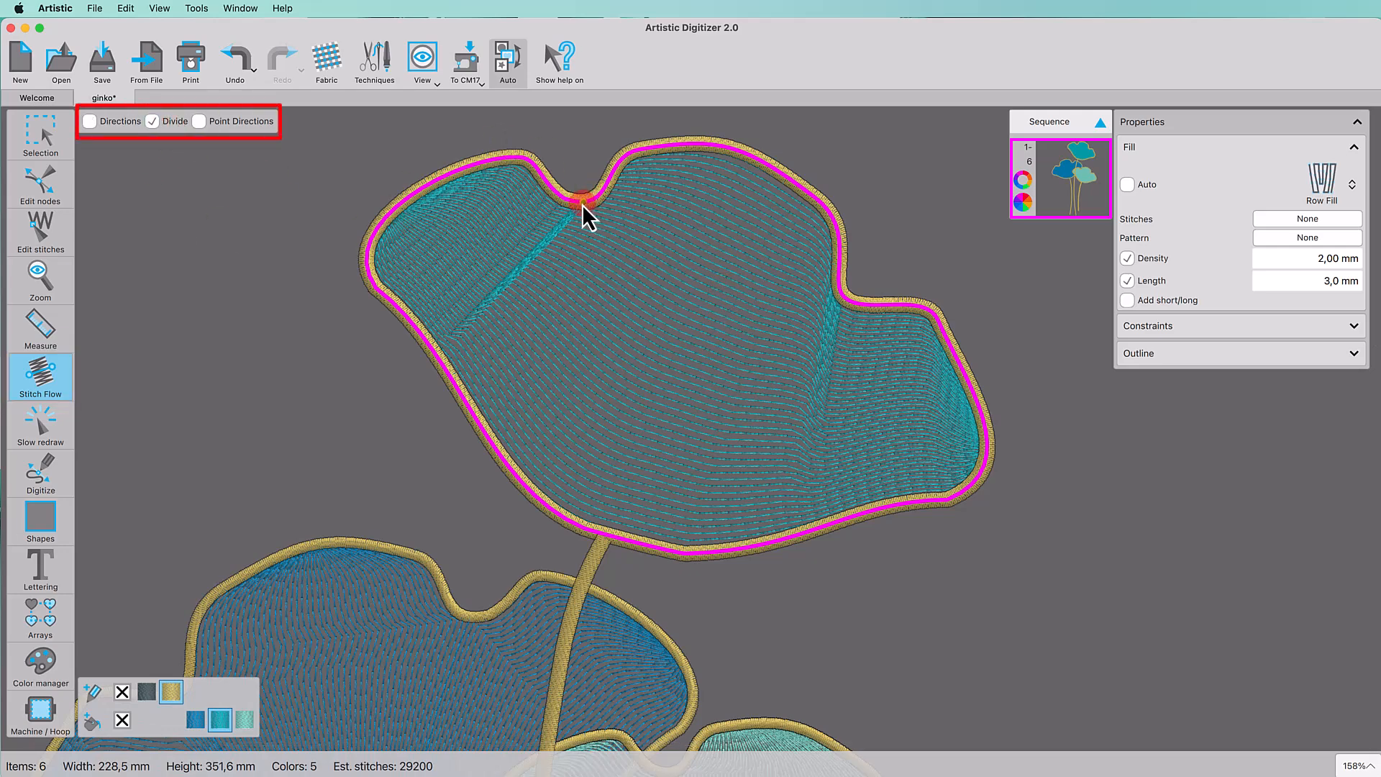
pyautogui.moveTo(582, 204); pyautogui.dragTo(610, 463)
pyautogui.click(577, 398)
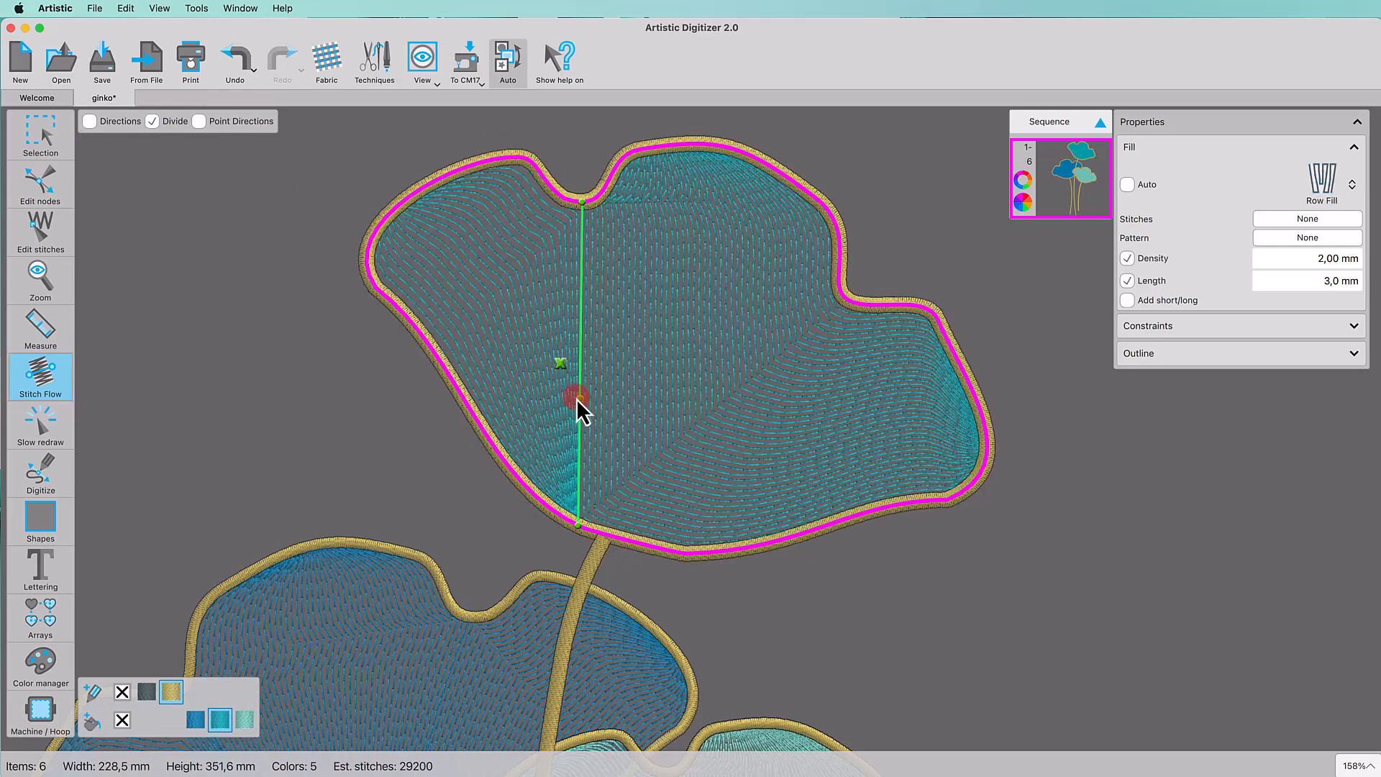
pyautogui.moveTo(577, 398)
pyautogui.mouseDown()
pyautogui.moveTo(564, 390)
pyautogui.moveTo(576, 398)
pyautogui.mouseUp()
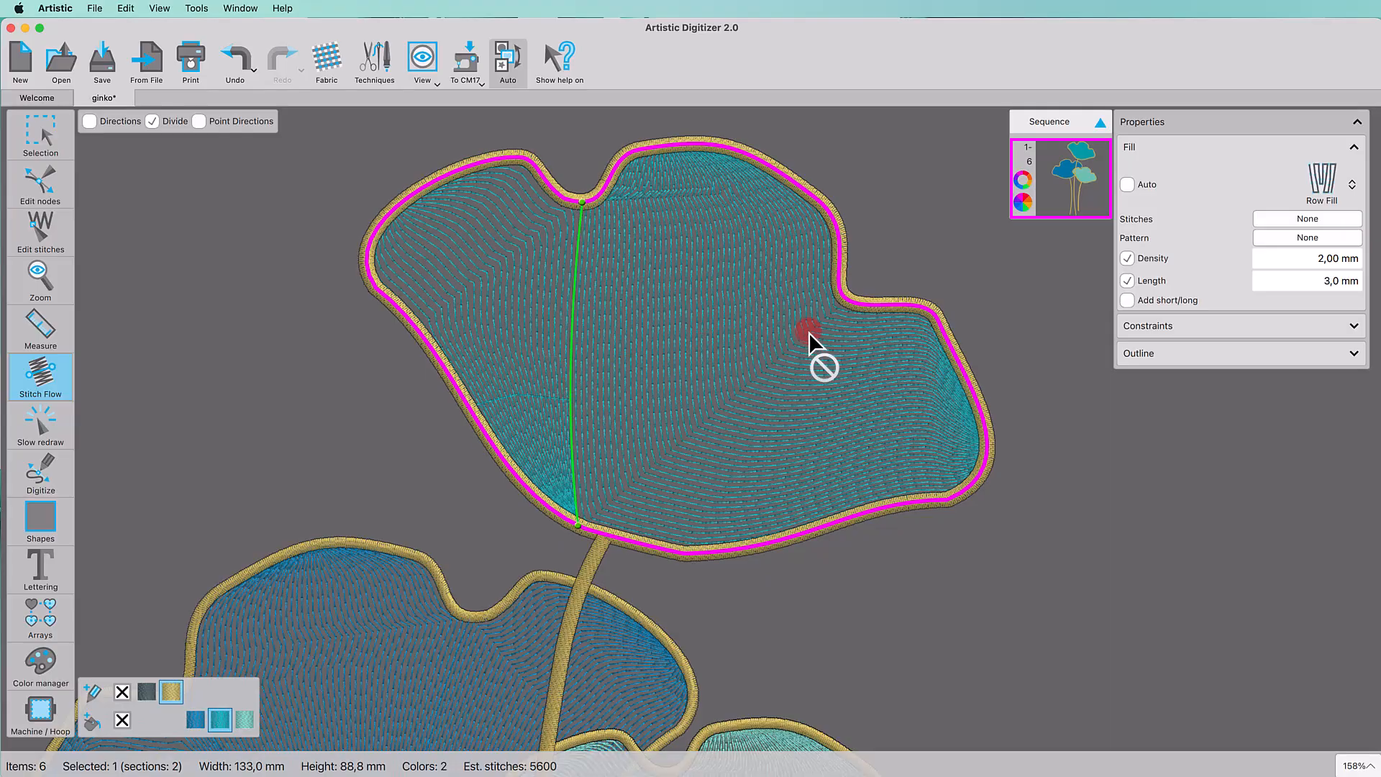
# Step: Add a second curved dividing line from the top leaf's right notch down to the stem
pyautogui.moveTo(842, 308); pyautogui.dragTo(623, 506)
pyautogui.moveTo(677, 452); pyautogui.dragTo(713, 448)
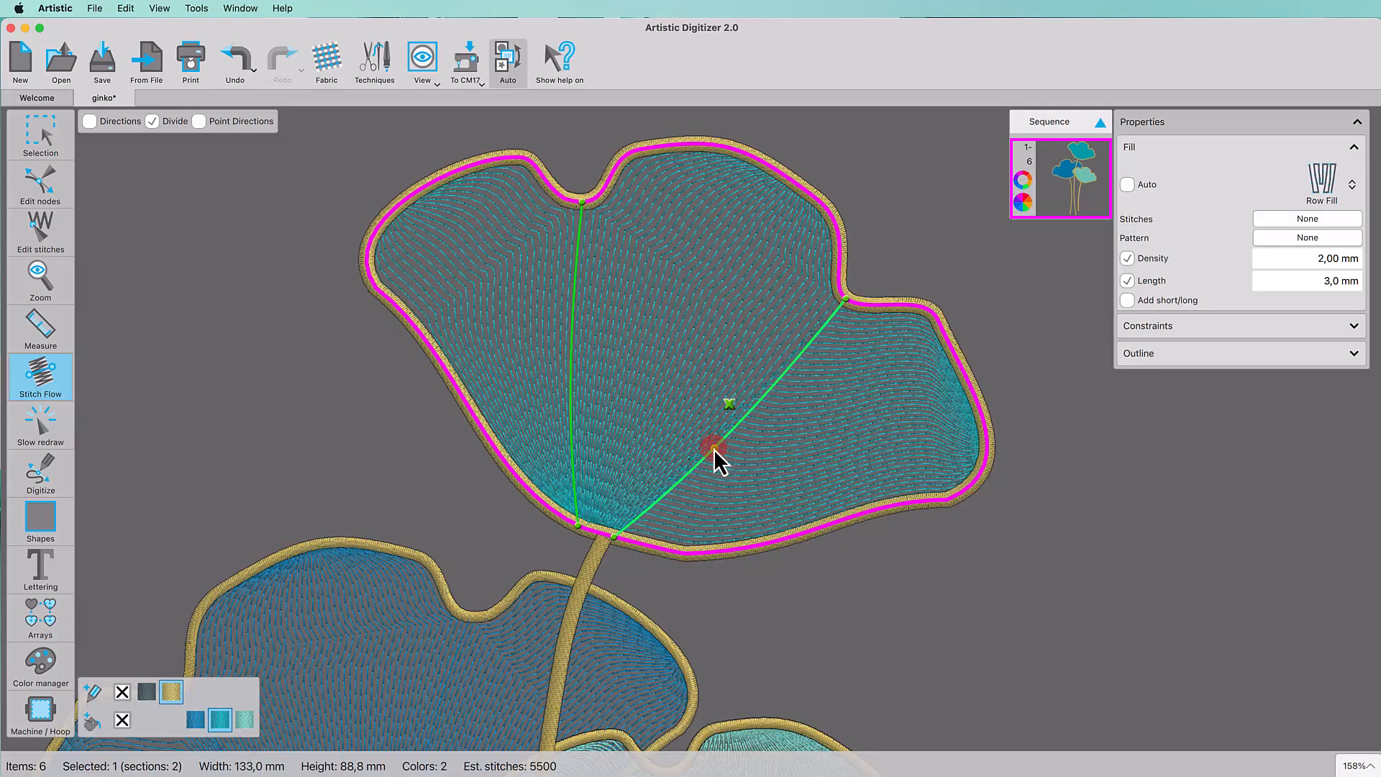
pyautogui.click(379, 452)
# Step: Switch Stitch Flow to Directions and place a stitch direction line across the outer tip of the top leaf's left lobe
pyautogui.click(89, 122)
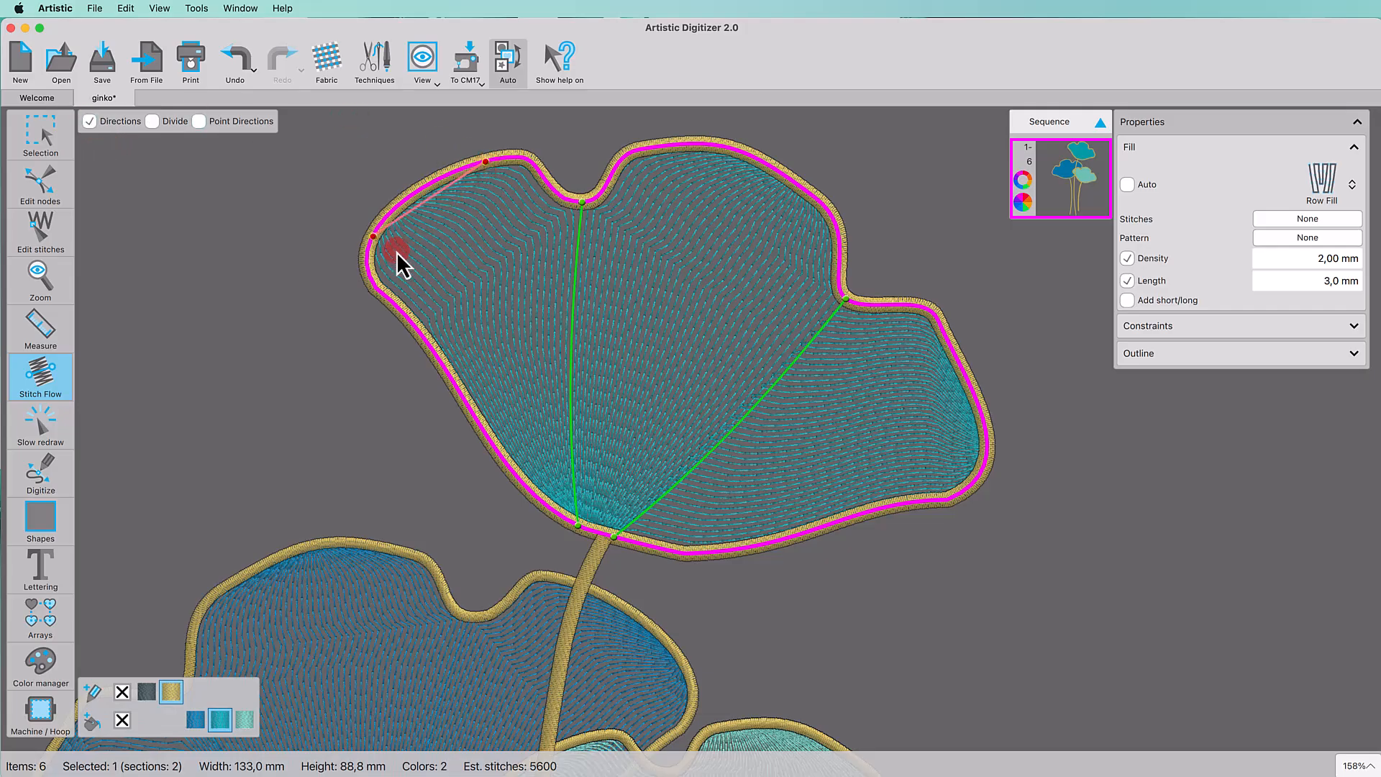
pyautogui.moveTo(396, 252); pyautogui.dragTo(394, 262)
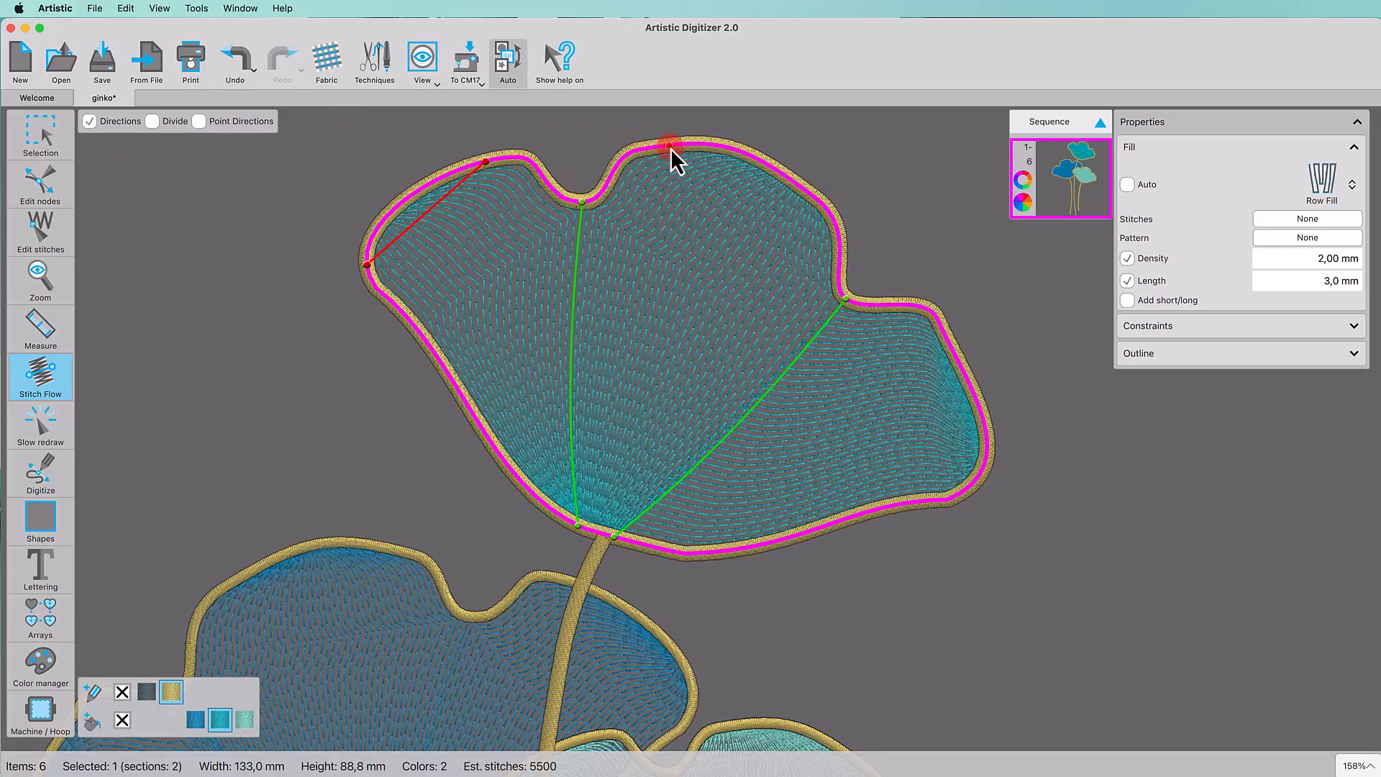
# Step: Place stitch direction lines across the top leaf's middle lobe and across the lower-right section near the stem, and deselect the leaf
pyautogui.moveTo(671, 148); pyautogui.dragTo(839, 234)
pyautogui.click(684, 478)
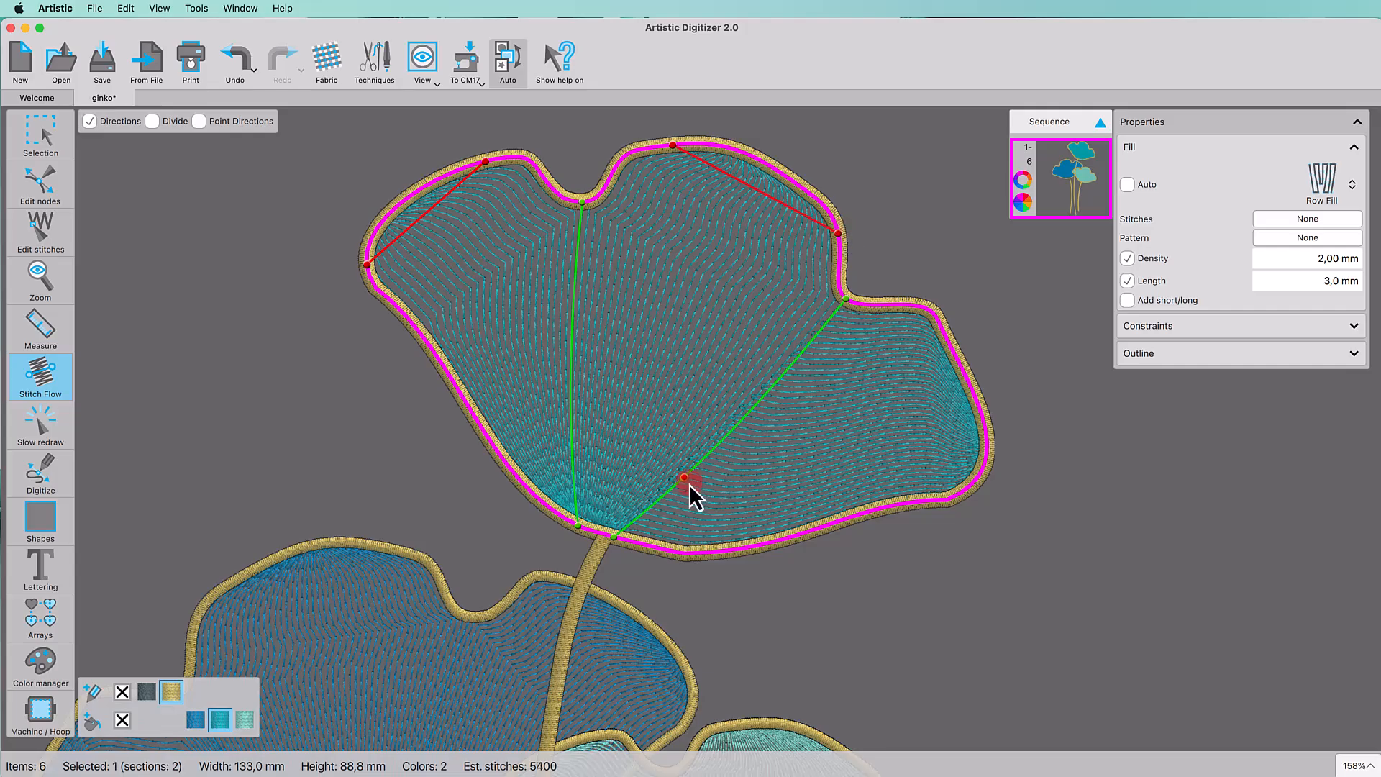
pyautogui.moveTo(713, 551); pyautogui.dragTo(714, 553)
pyautogui.click(1017, 613)
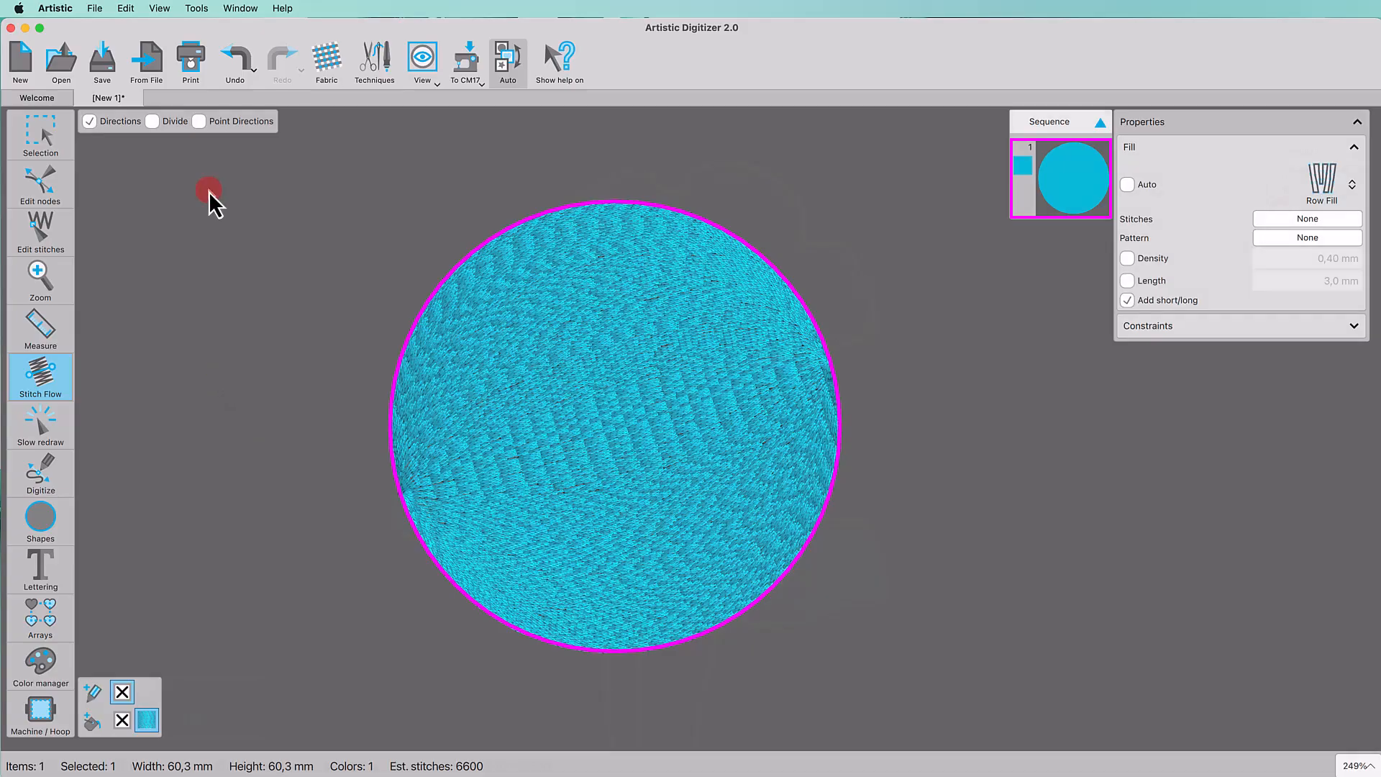
# Step: Switch Stitch Flow to Point Directions and place the direction point at the centre of the turquoise circle
pyautogui.click(200, 122)
pyautogui.moveTo(502, 275); pyautogui.dragTo(525, 333)
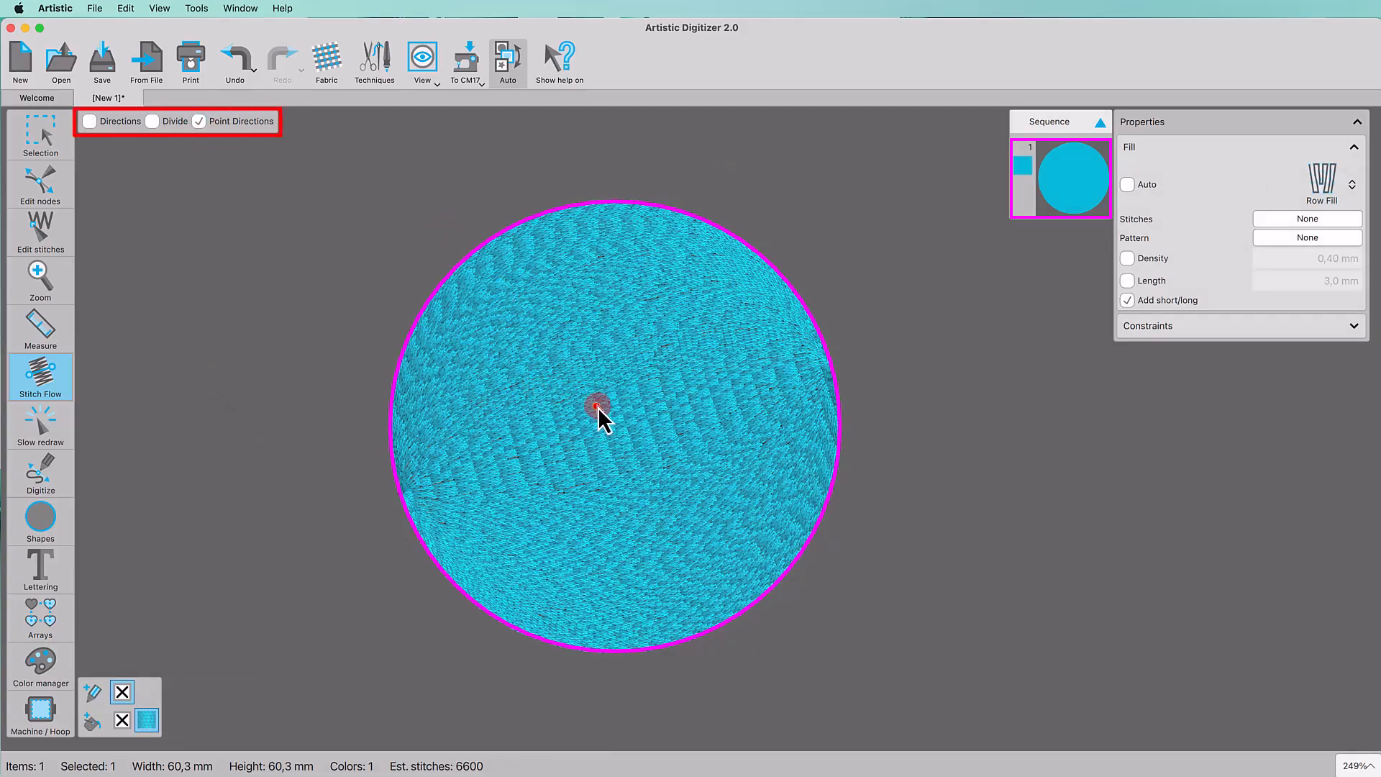
pyautogui.moveTo(615, 428); pyautogui.dragTo(614, 426)
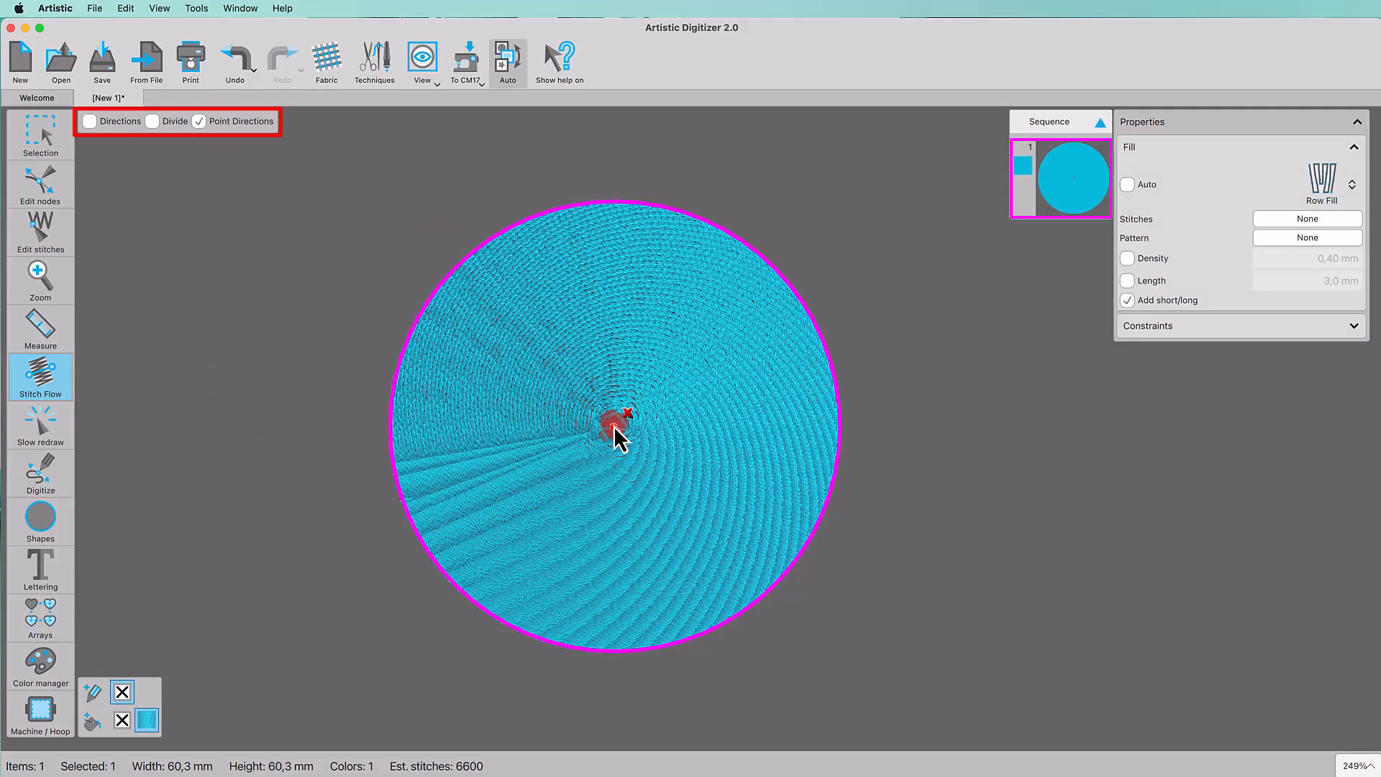
# Step: Enable a custom density for the circle's Row Fill and set it to 3 mm
pyautogui.click(1125, 258)
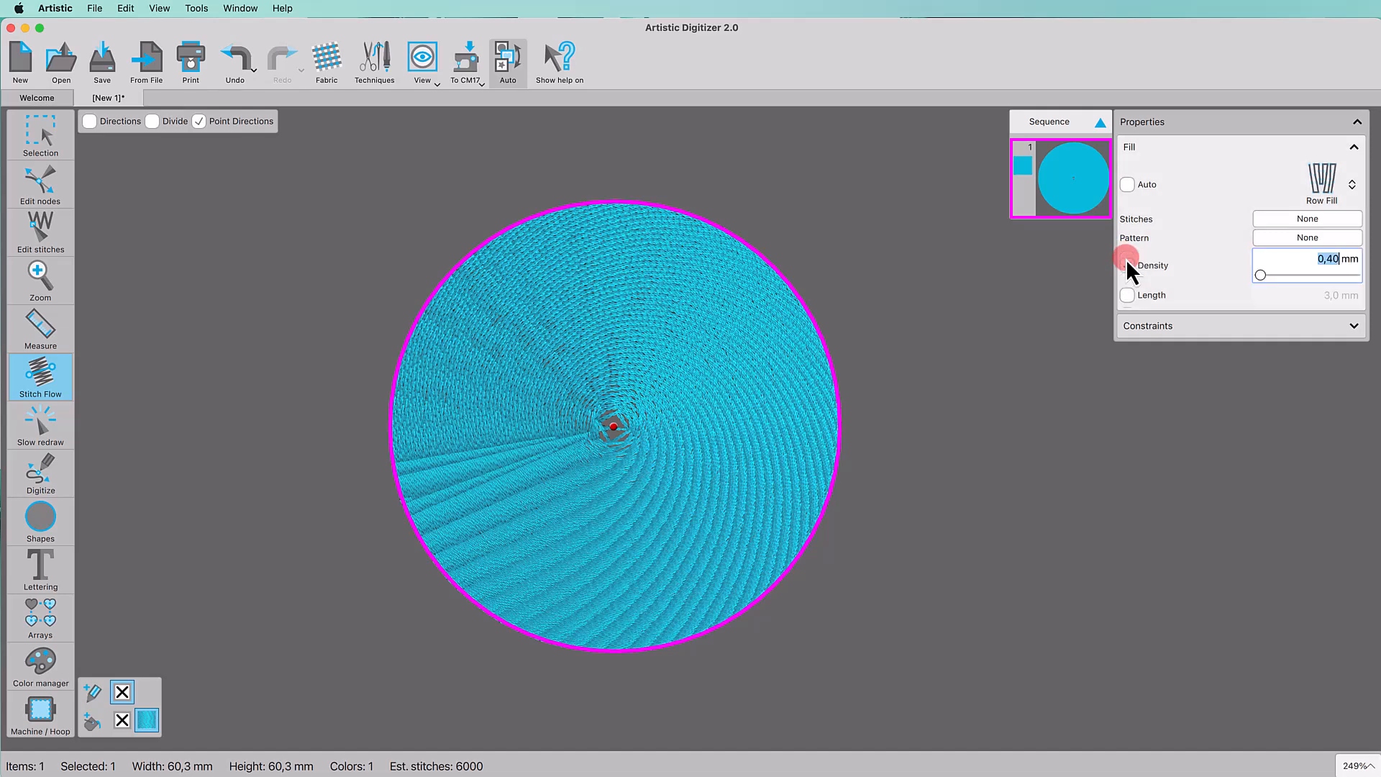
pyautogui.write('3')
pyautogui.press('Return')
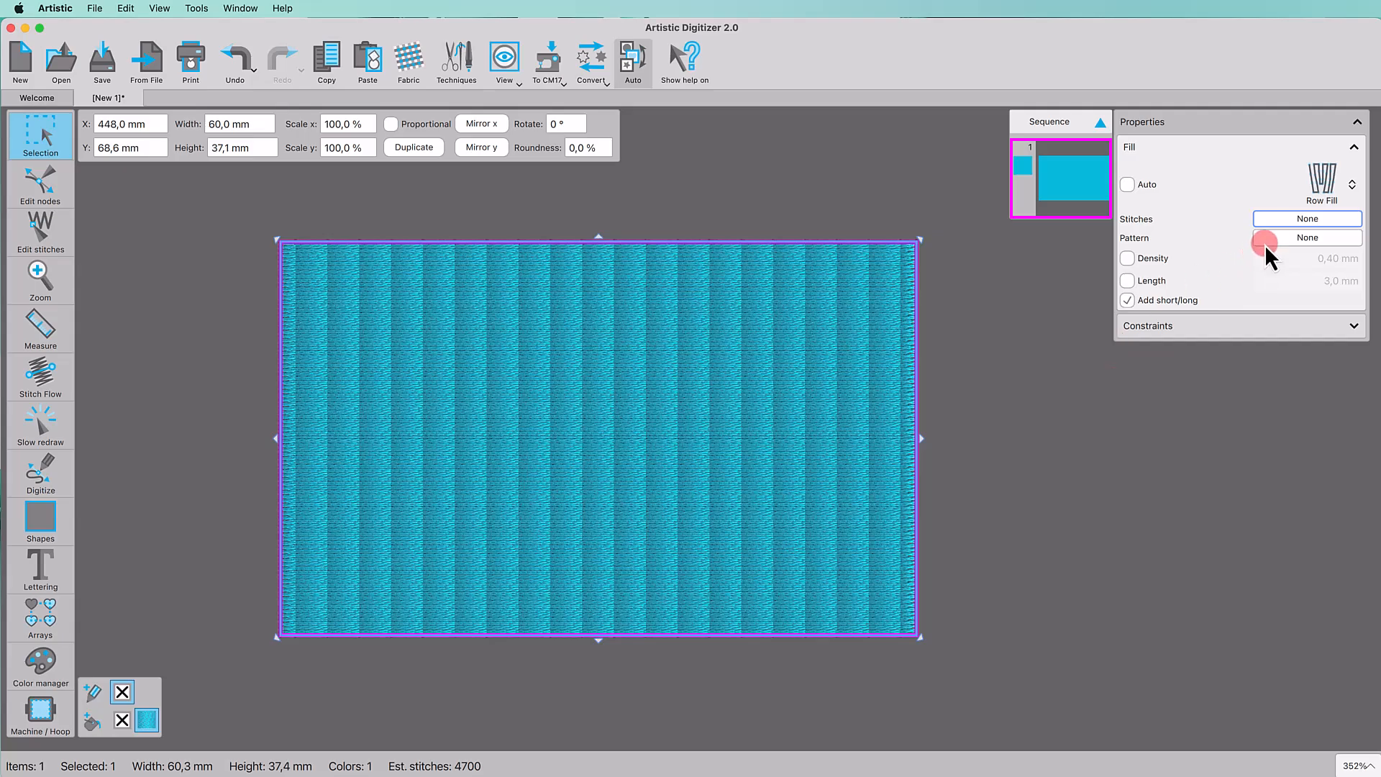
# Step: Apply decorative stitch 99 to the turquoise rectangle's Row Fill
pyautogui.click(1272, 222)
pyautogui.scroll(-2, 1090, 474)
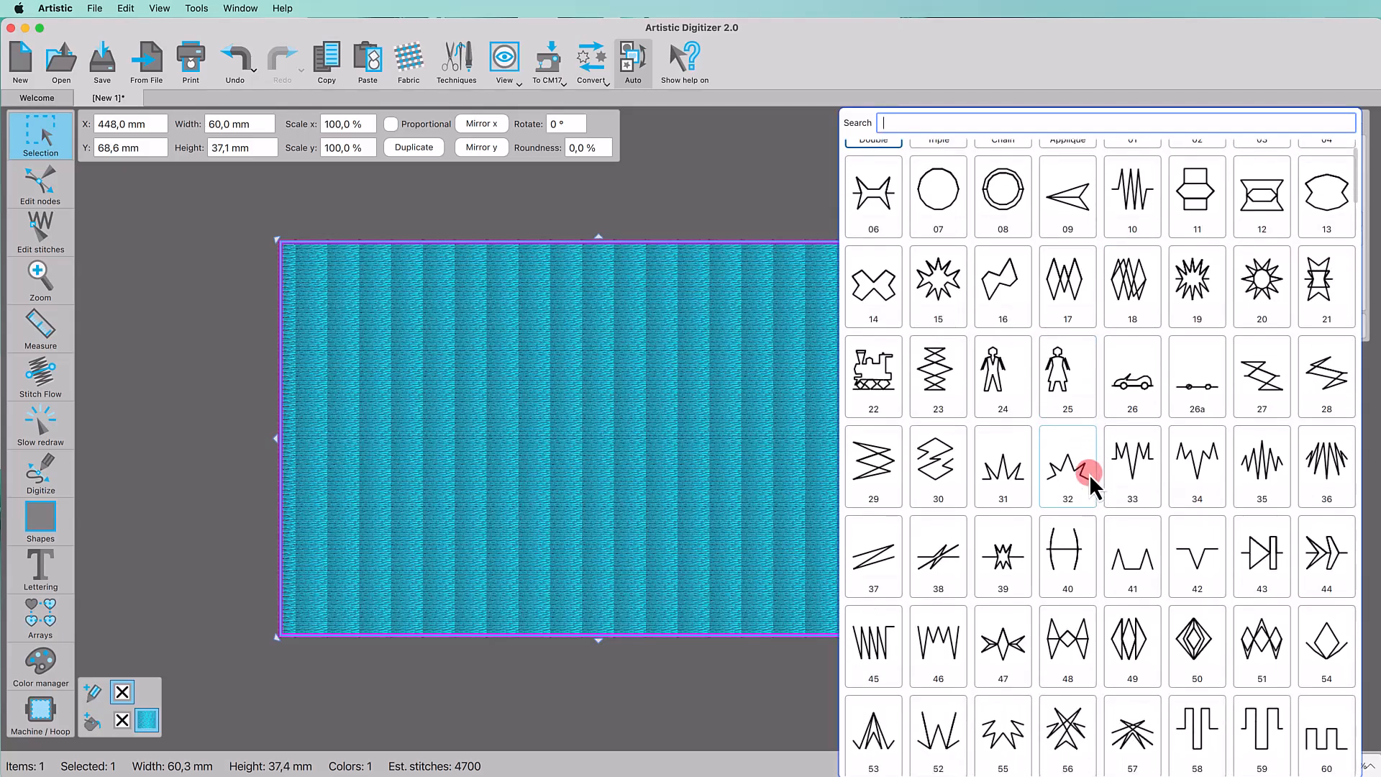
pyautogui.scroll(-10, 1089, 473)
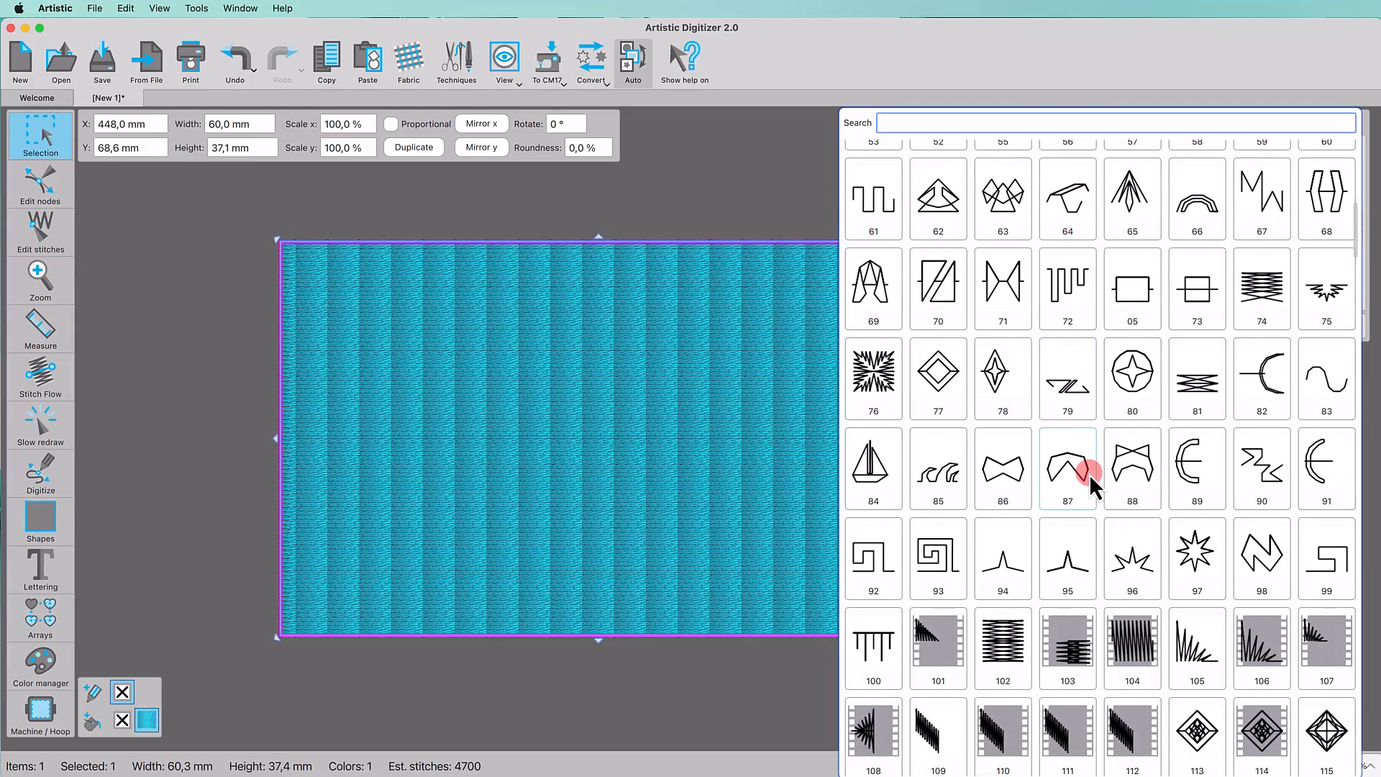
pyautogui.scroll(-3, 1090, 474)
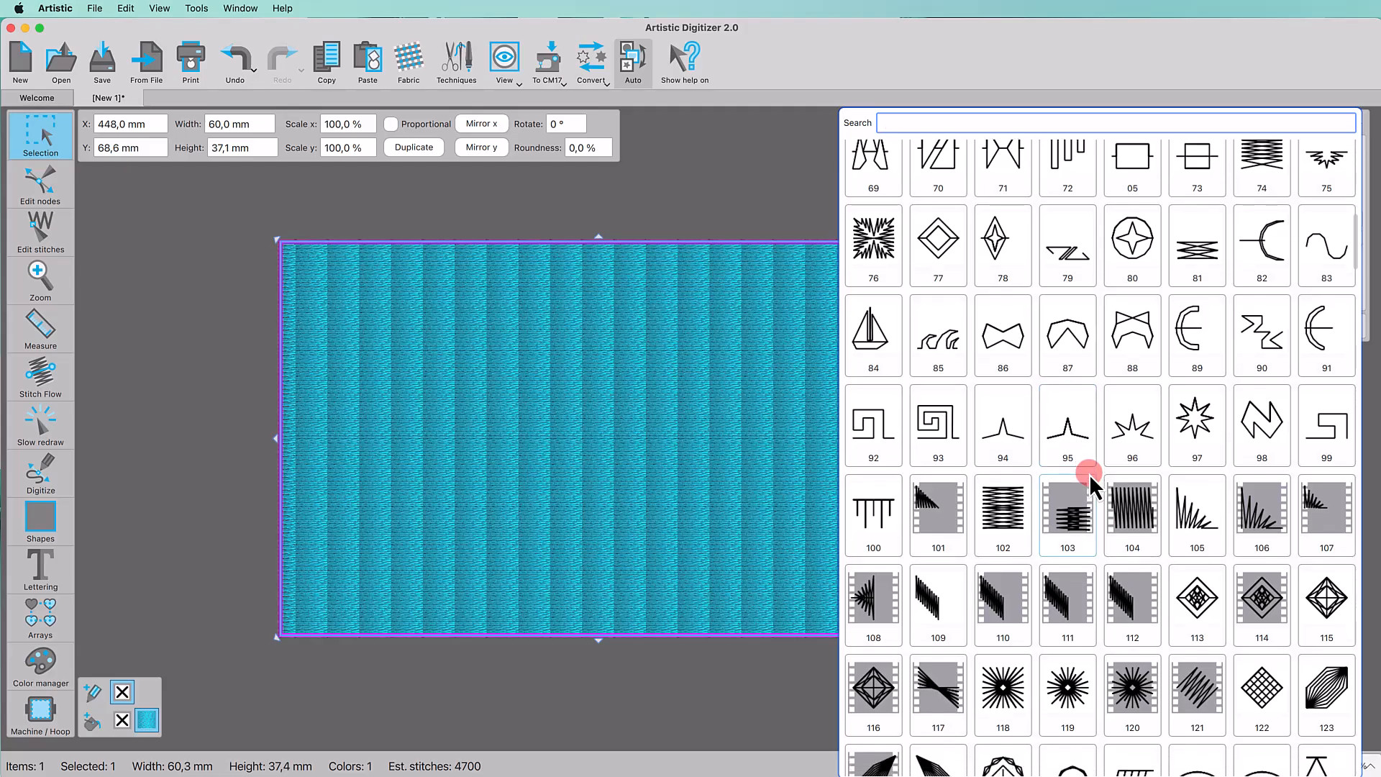
pyautogui.click(1318, 442)
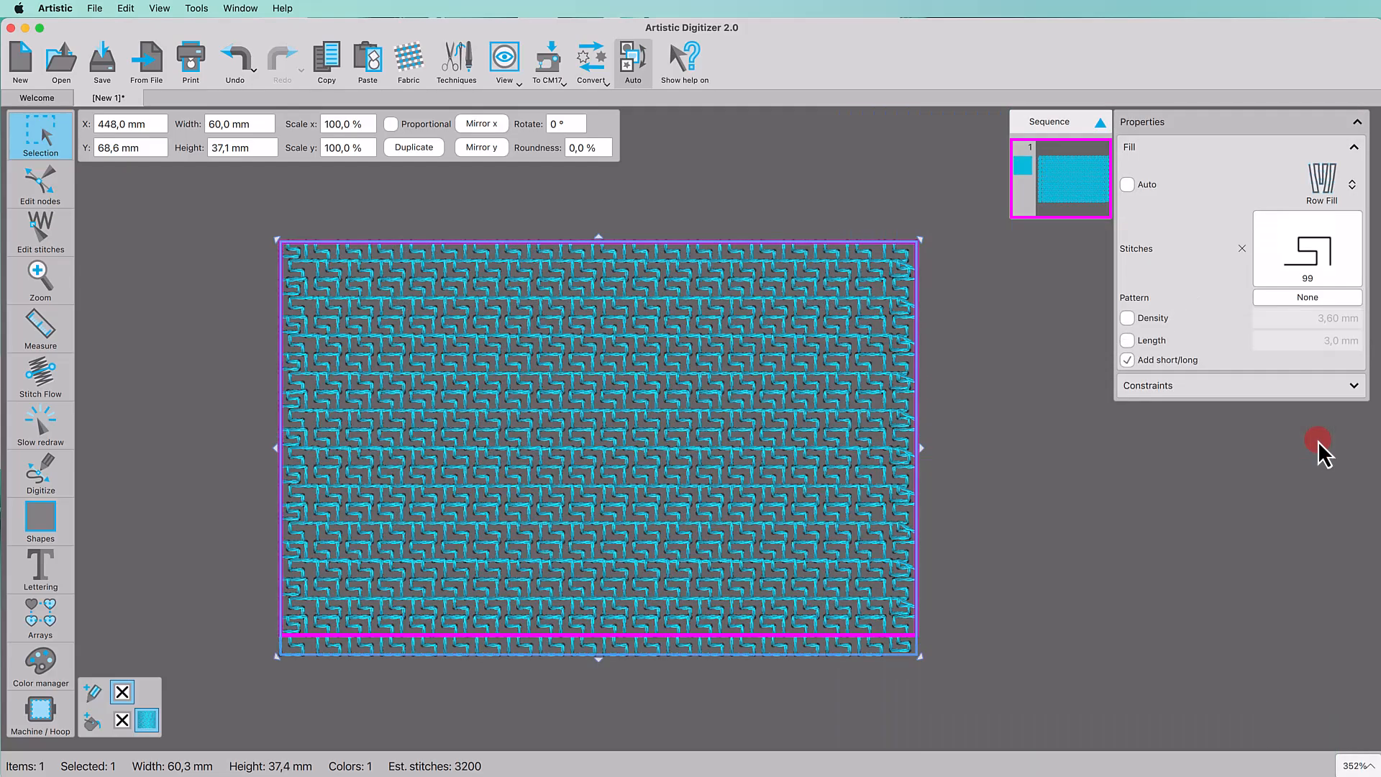
# Step: Replace the rectangle's decorative stitch with number 131, and clear the stitch selection
pyautogui.click(1301, 269)
pyautogui.click(1327, 544)
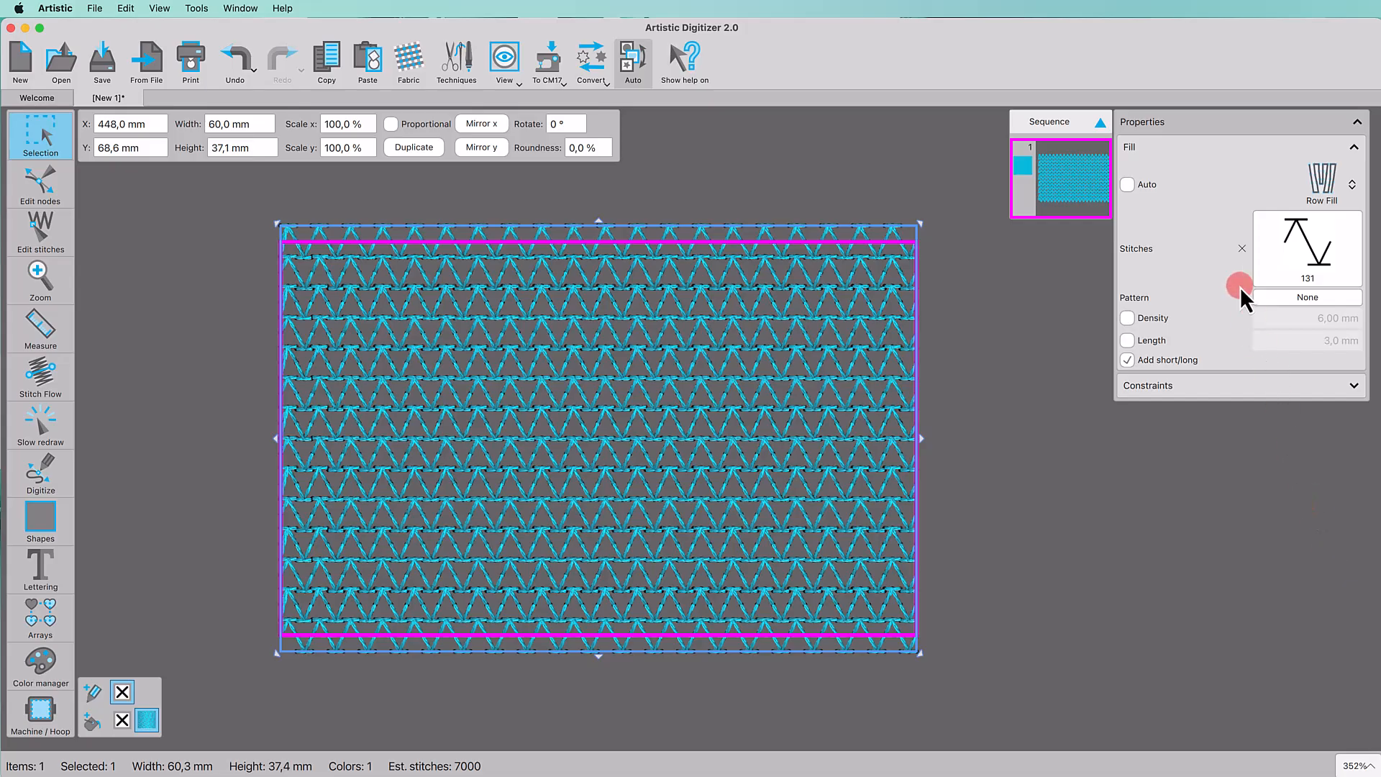
pyautogui.click(1243, 248)
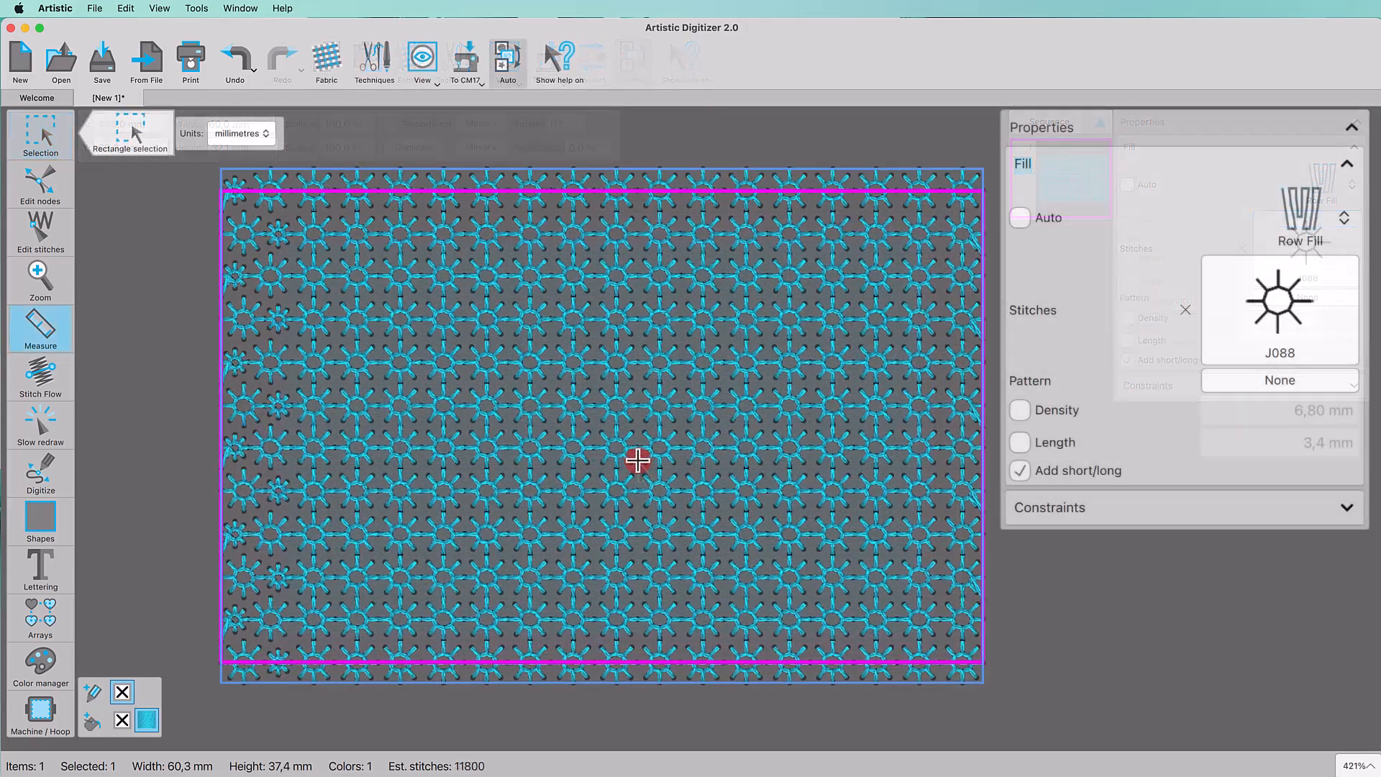
# Step: Measure the vertical and horizontal spacing of the J088 sun motifs to compare them with the density and length settings
pyautogui.scroll(10, 637, 460)
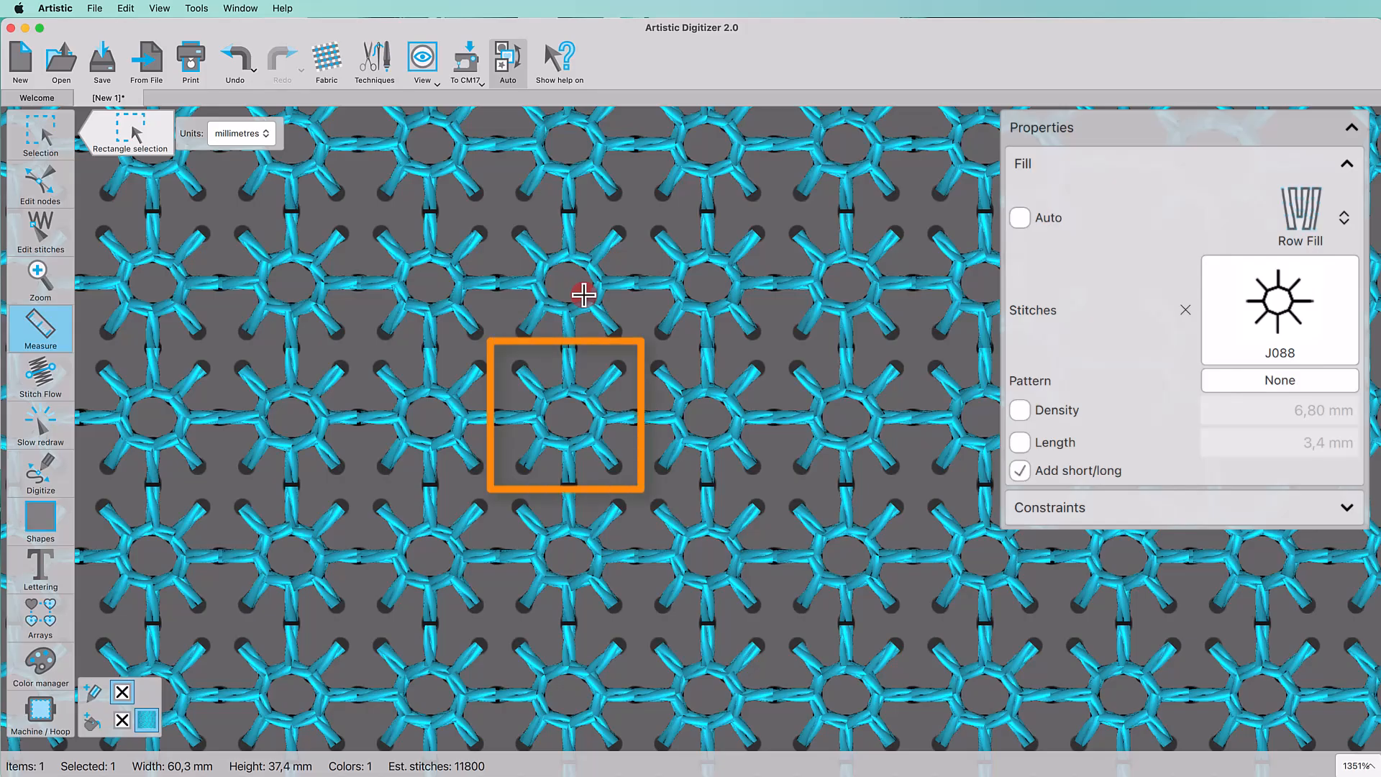
pyautogui.moveTo(706, 281); pyautogui.dragTo(707, 556)
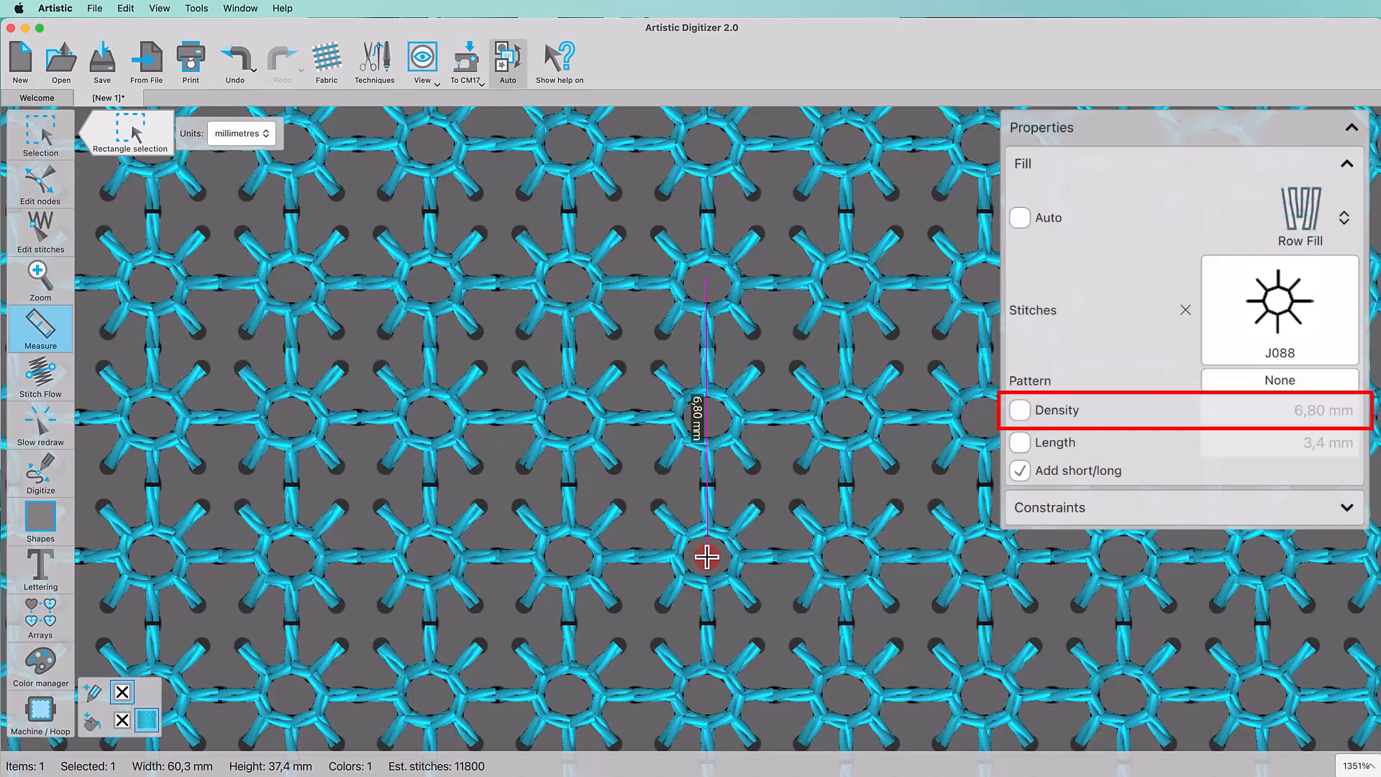
pyautogui.moveTo(707, 556); pyautogui.dragTo(709, 555)
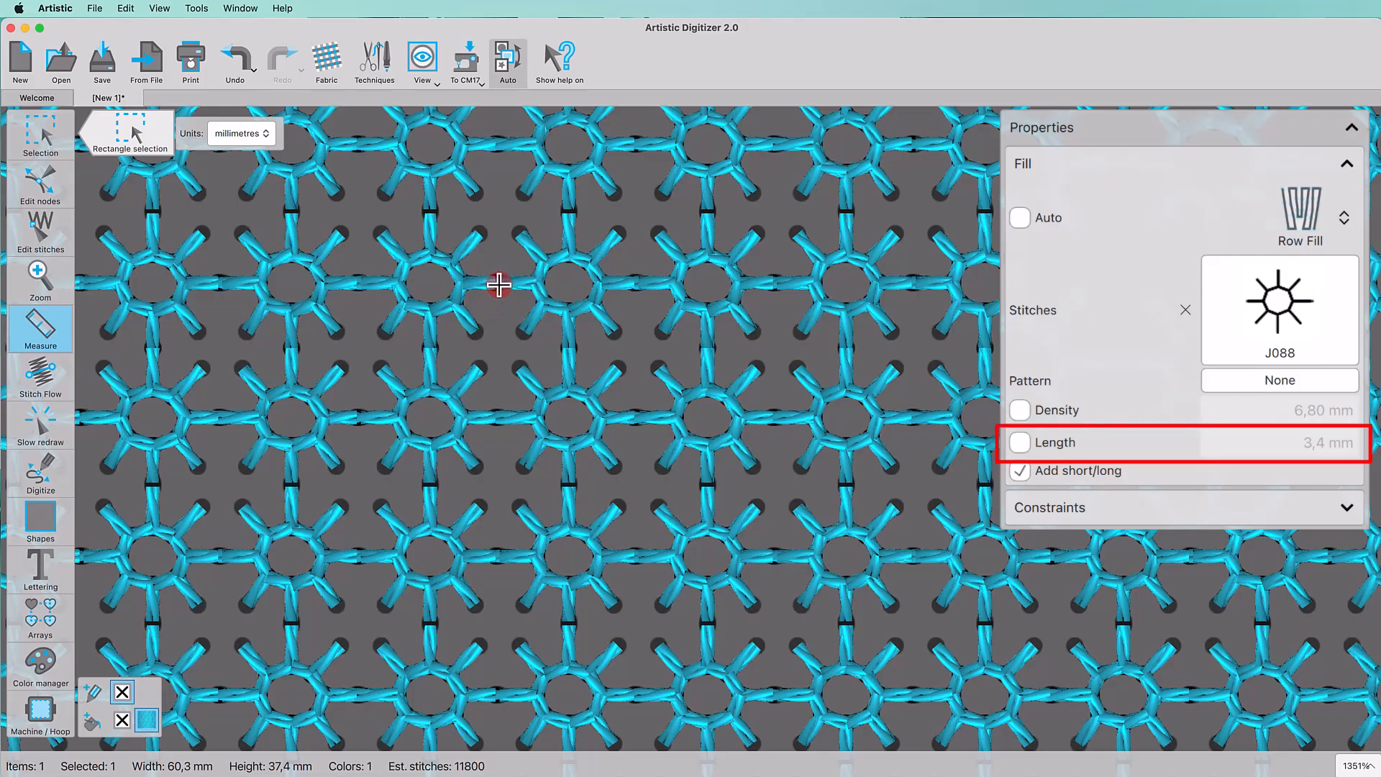
pyautogui.moveTo(500, 284); pyautogui.dragTo(638, 282)
# Step: Enable a custom length for the J088 stitch fill and set it to 5 mm
pyautogui.click(1020, 443)
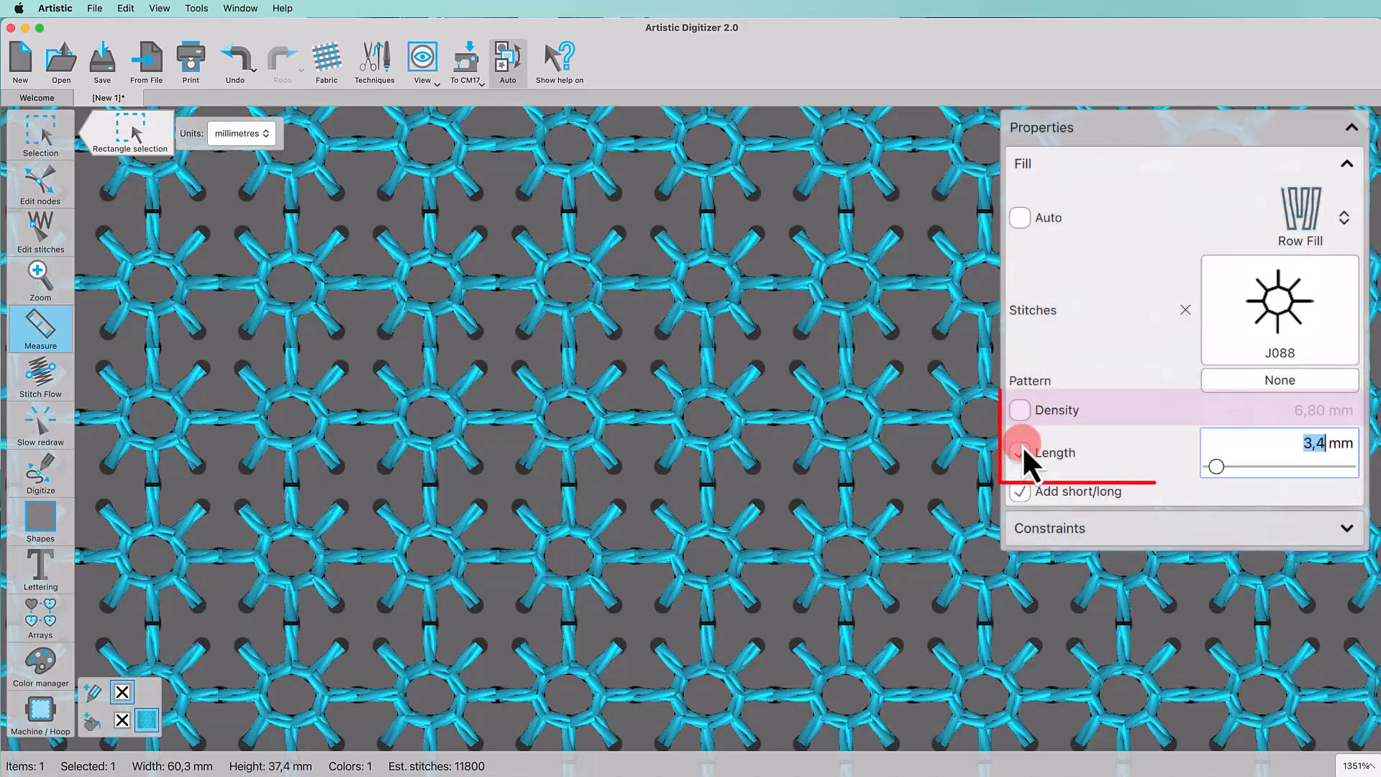
pyautogui.write('5')
pyautogui.press('Return')
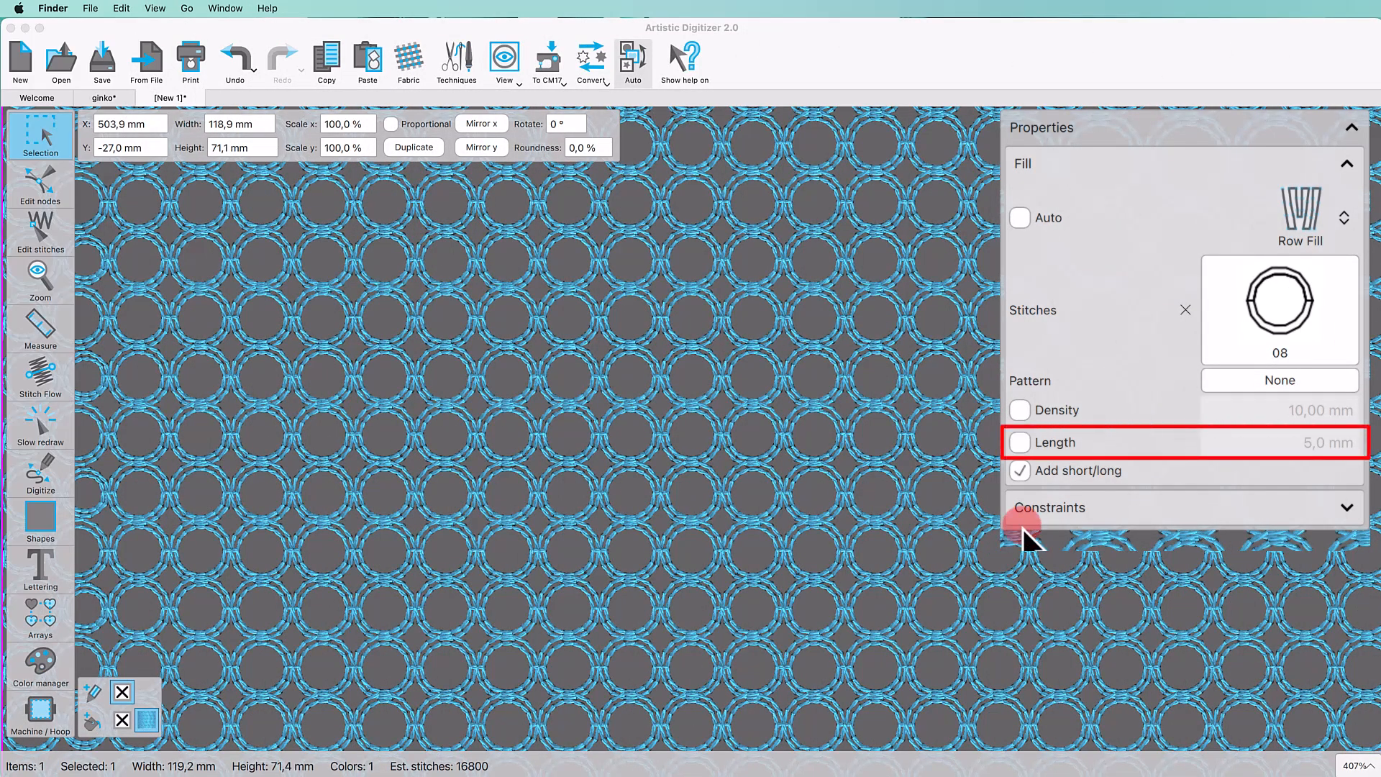
# Step: Try lengths of 4 mm and 3 mm on the fill with ring stitch 08, and reset Row Fill to its defaults
pyautogui.click(1020, 442)
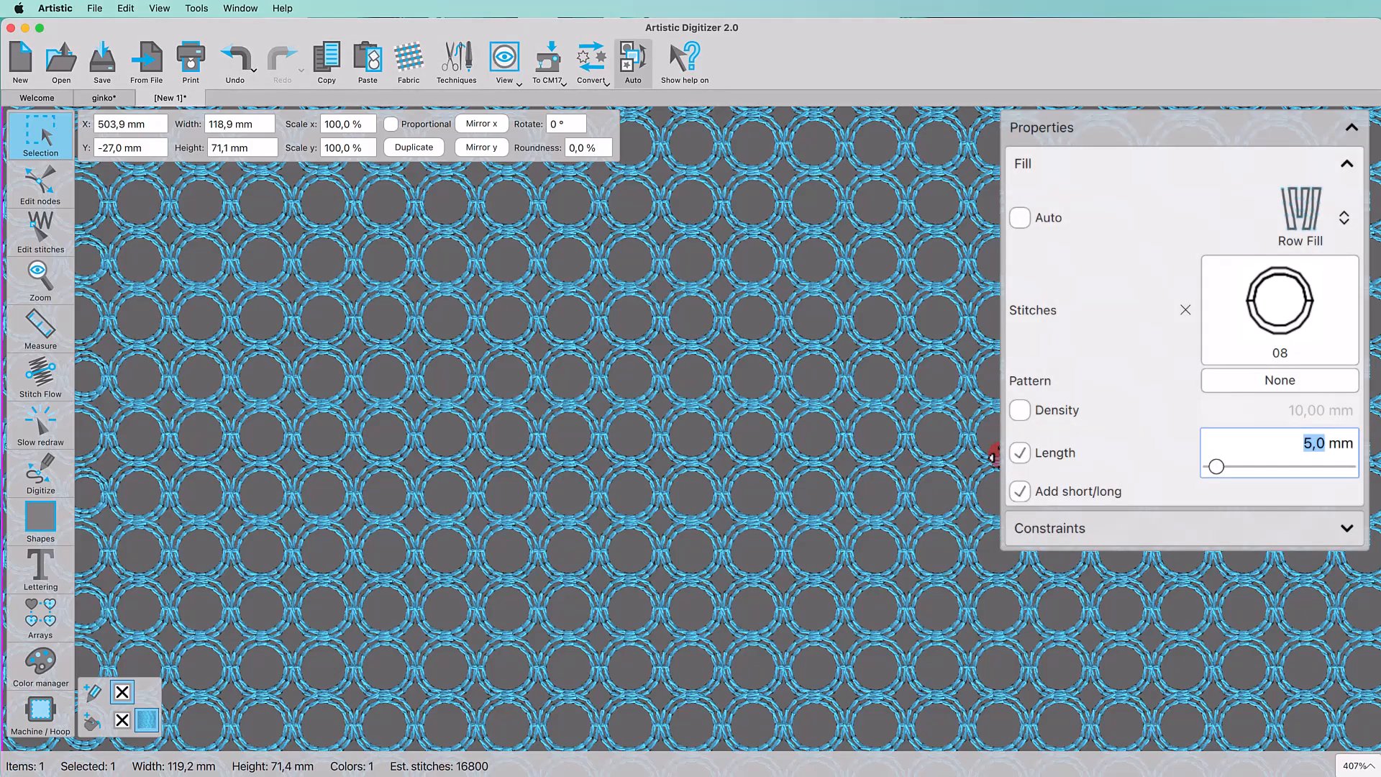
pyautogui.write('4')
pyautogui.press('Return')
pyautogui.write('3')
pyautogui.press('Return')
pyautogui.rightClick(1302, 221)
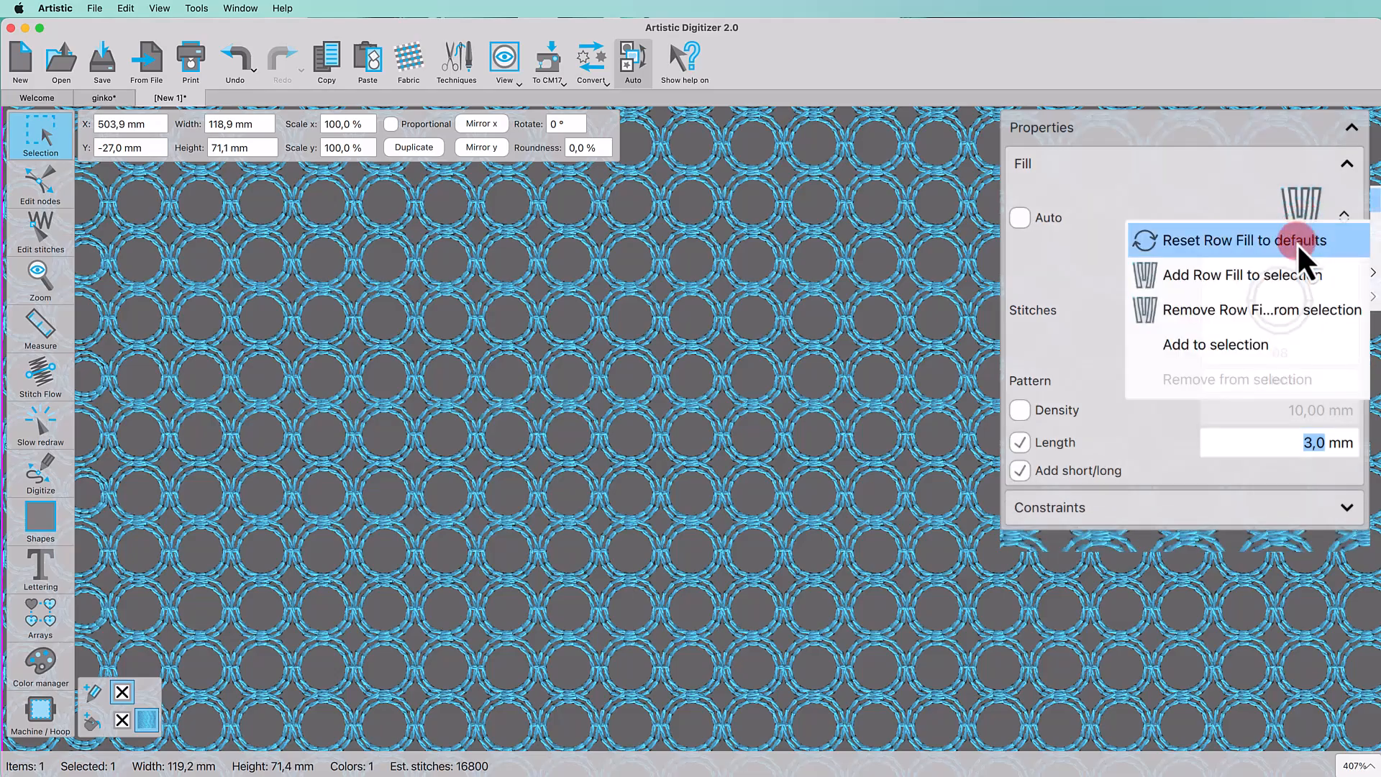
pyautogui.click(1293, 248)
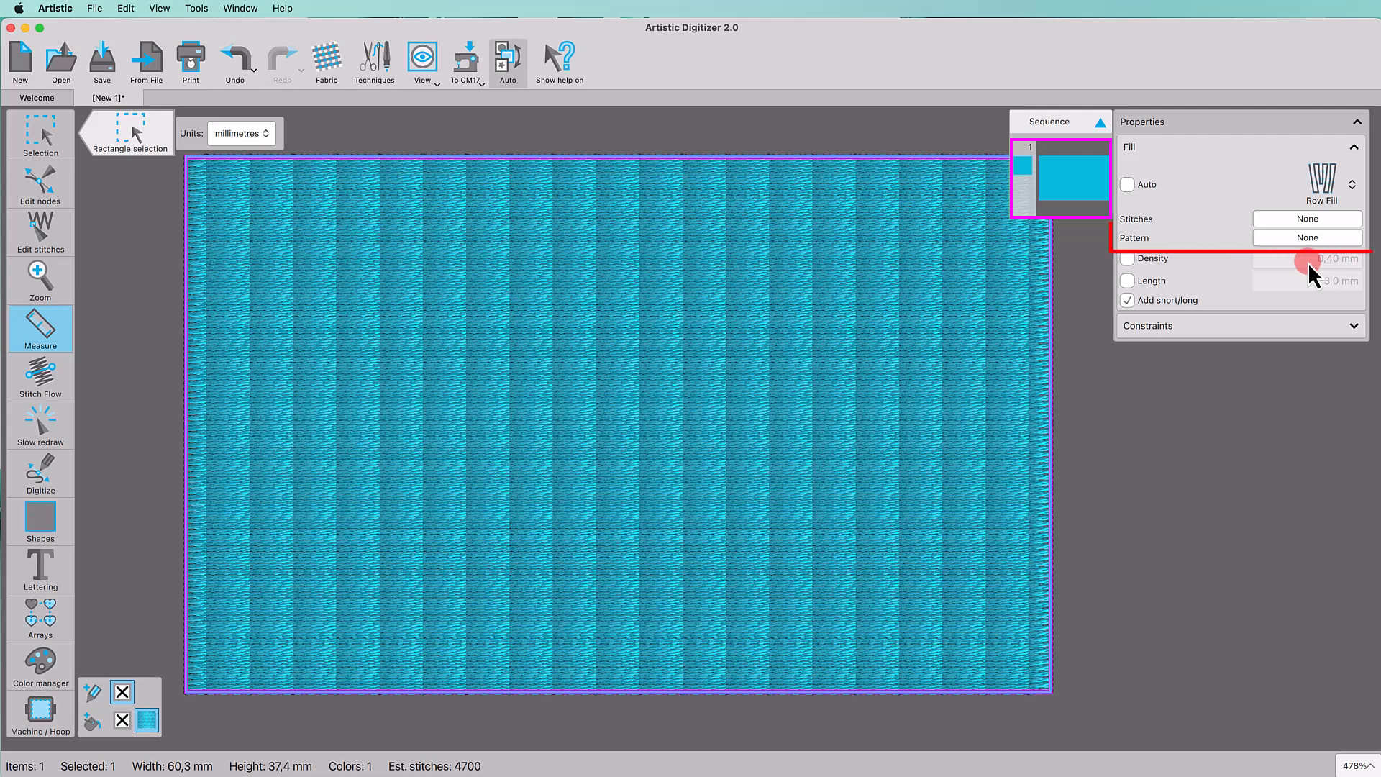
# Step: Apply the ZigZag pattern to the plain turquoise rectangle's fill, and replace it with the /5 dbl pattern
pyautogui.click(1308, 239)
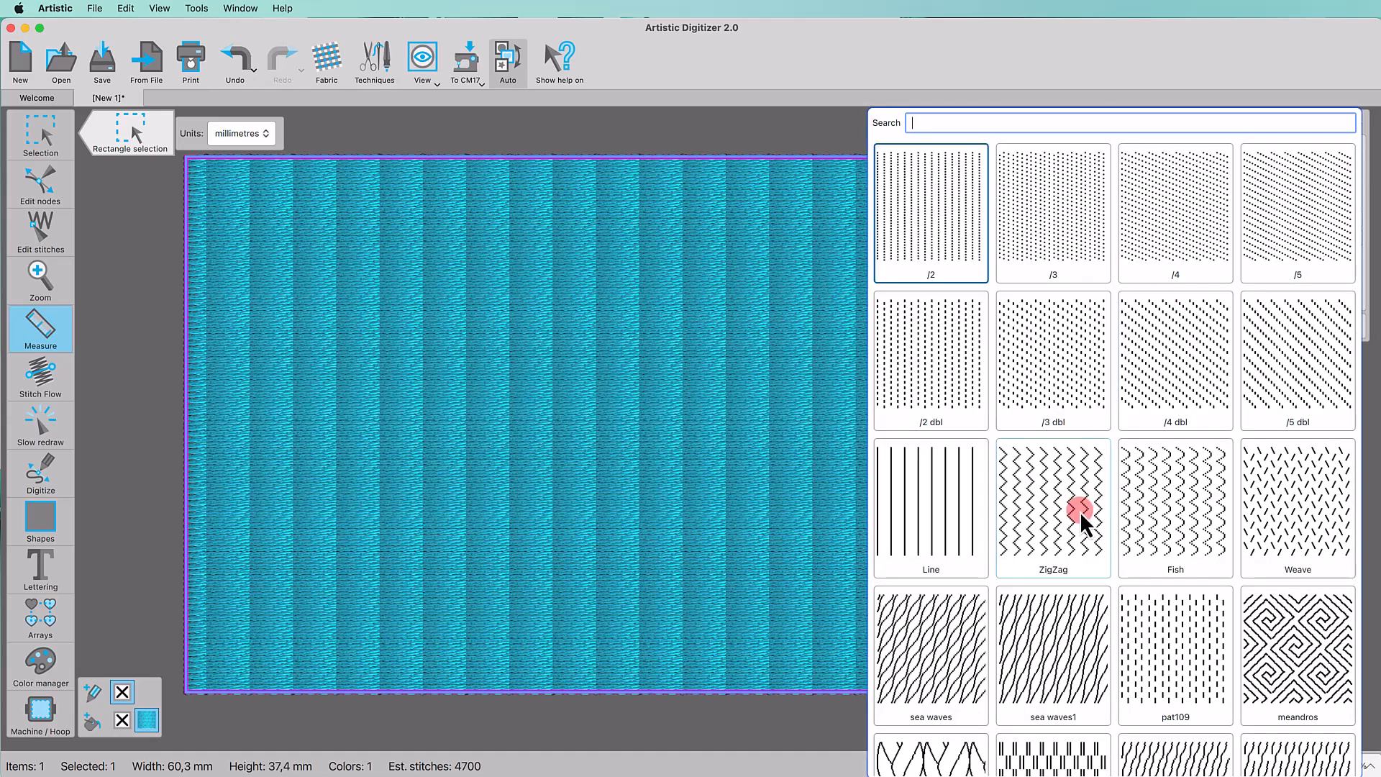
pyautogui.click(1079, 512)
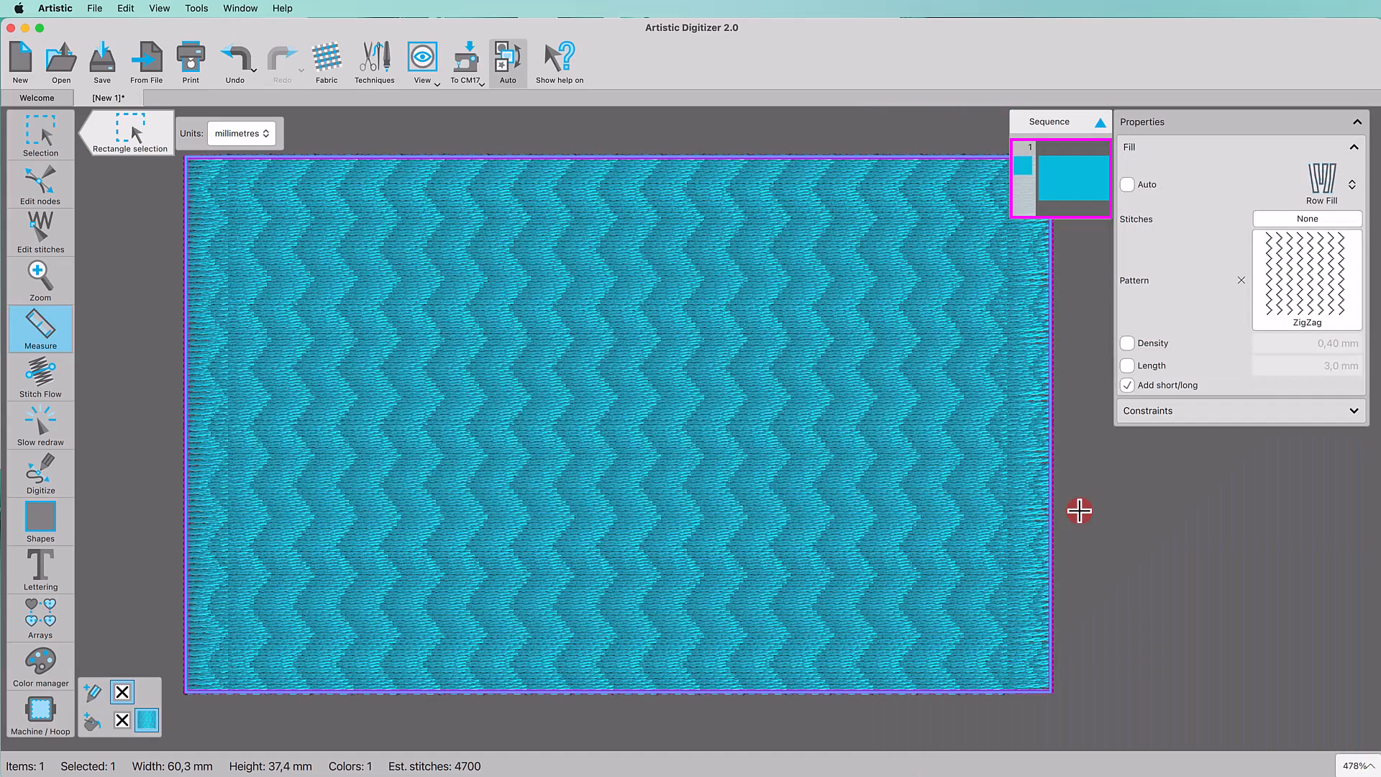
pyautogui.click(1295, 291)
pyautogui.scroll(4, 1175, 259)
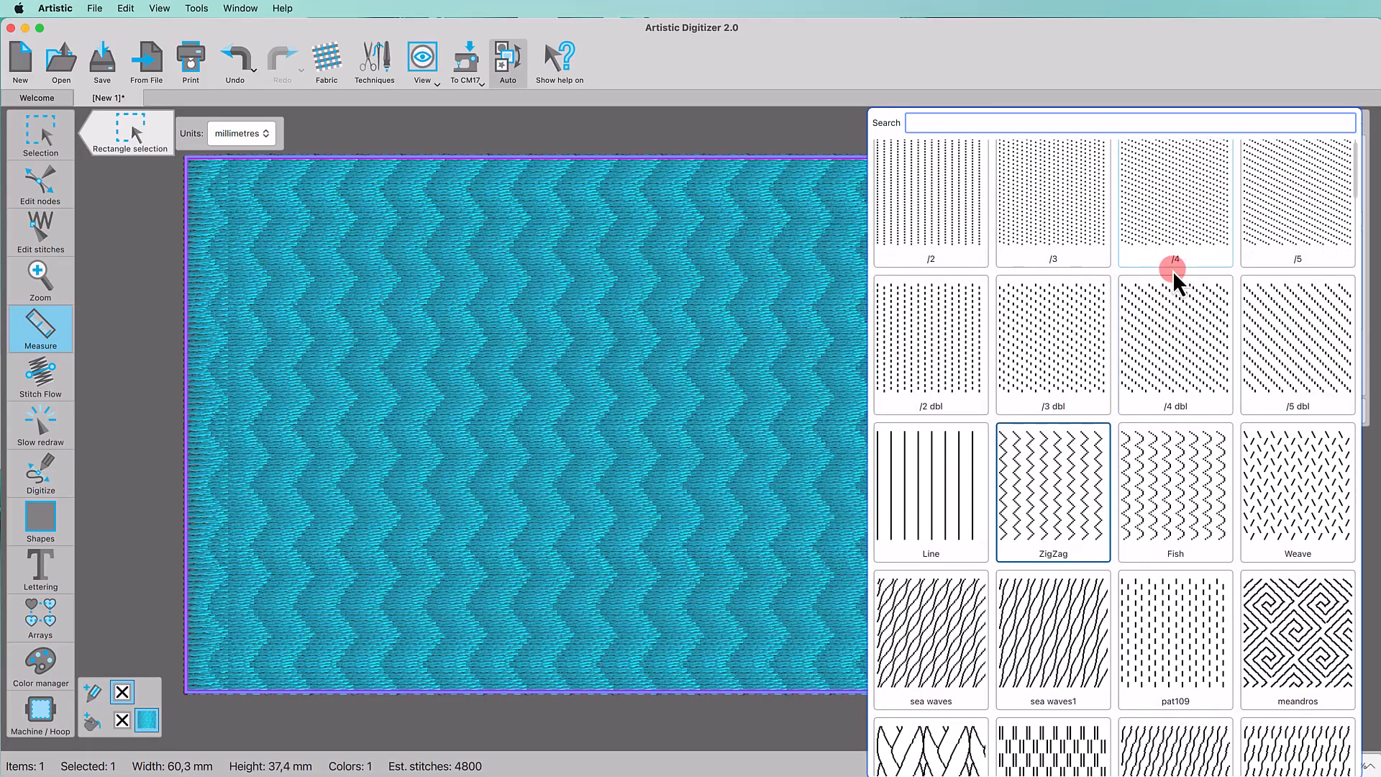
pyautogui.click(1285, 349)
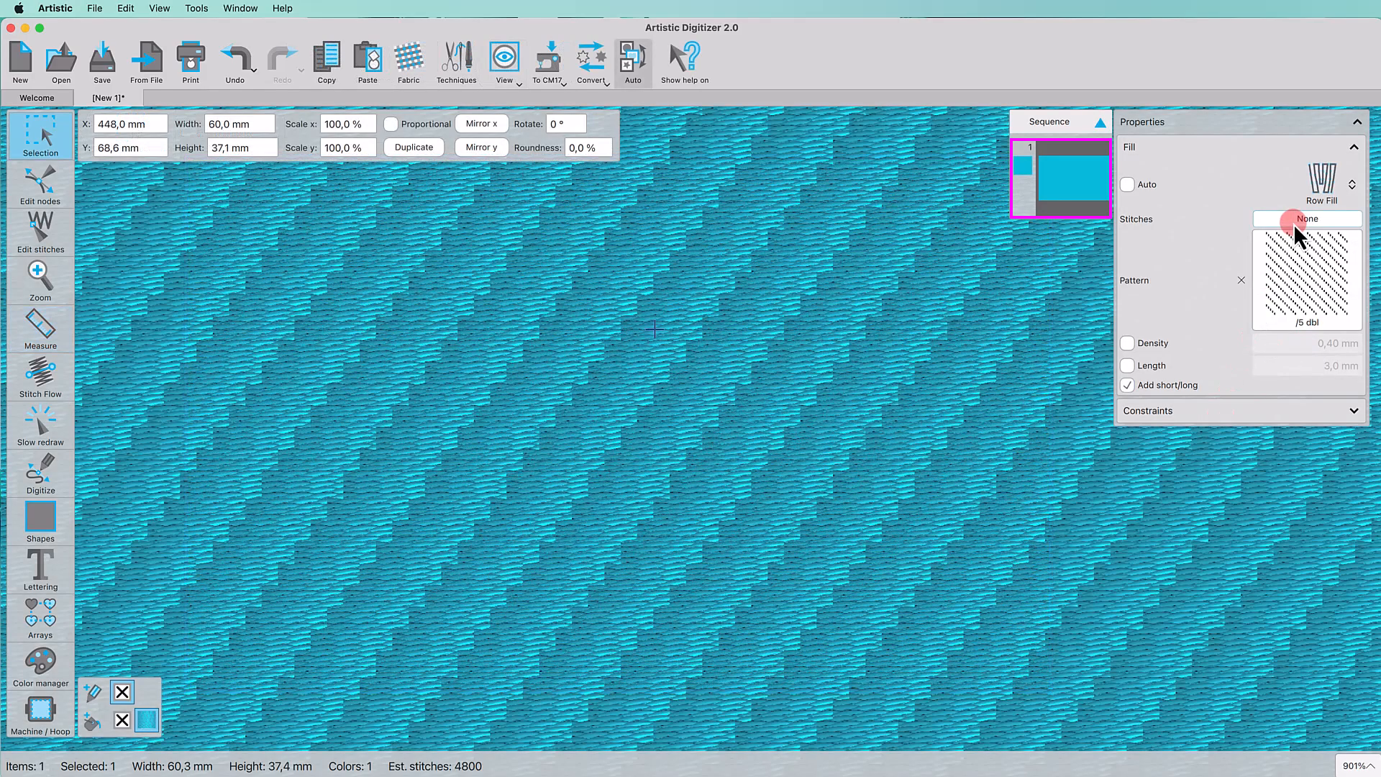
# Step: Give the rectangle's fill the ZigZag08 stitch and change its pattern to Line
pyautogui.click(1294, 223)
pyautogui.scroll(-10, 1068, 409)
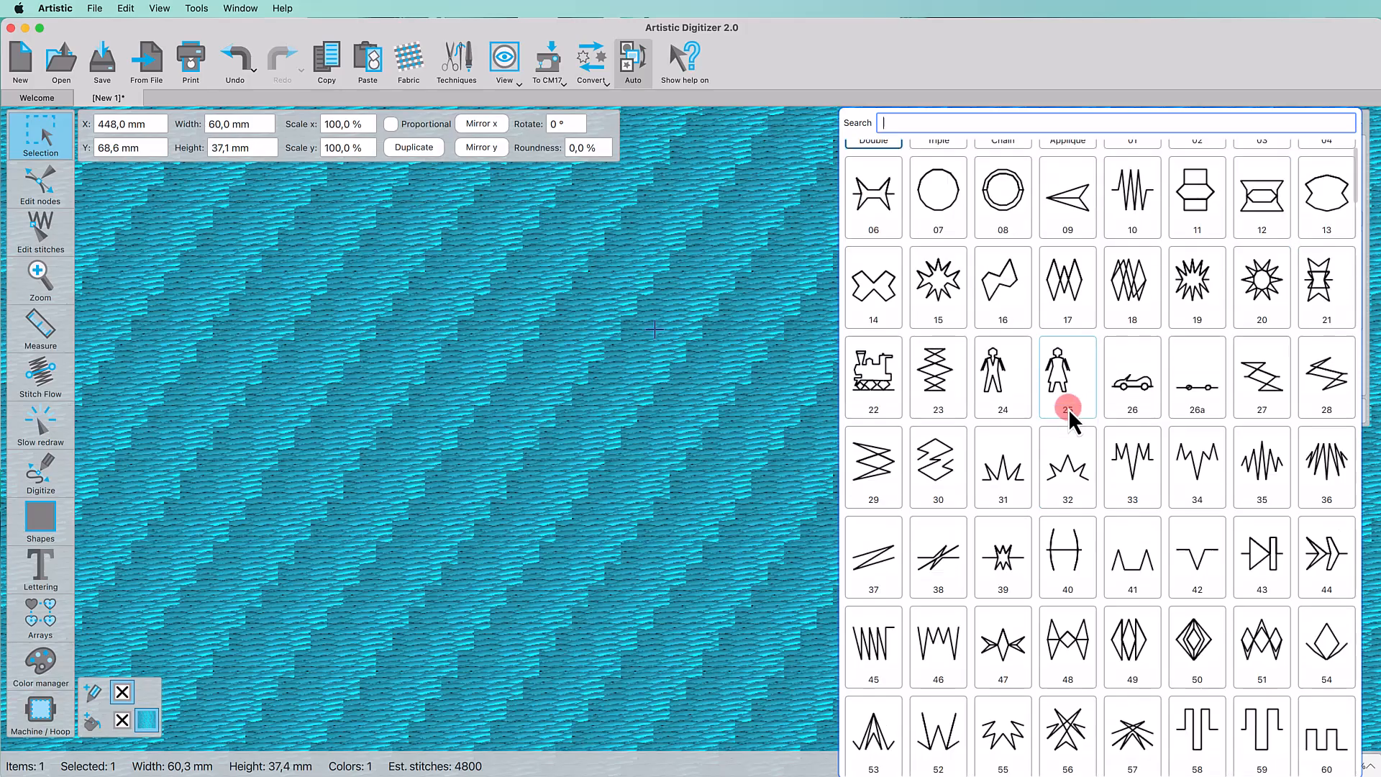
pyautogui.scroll(-6, 1068, 409)
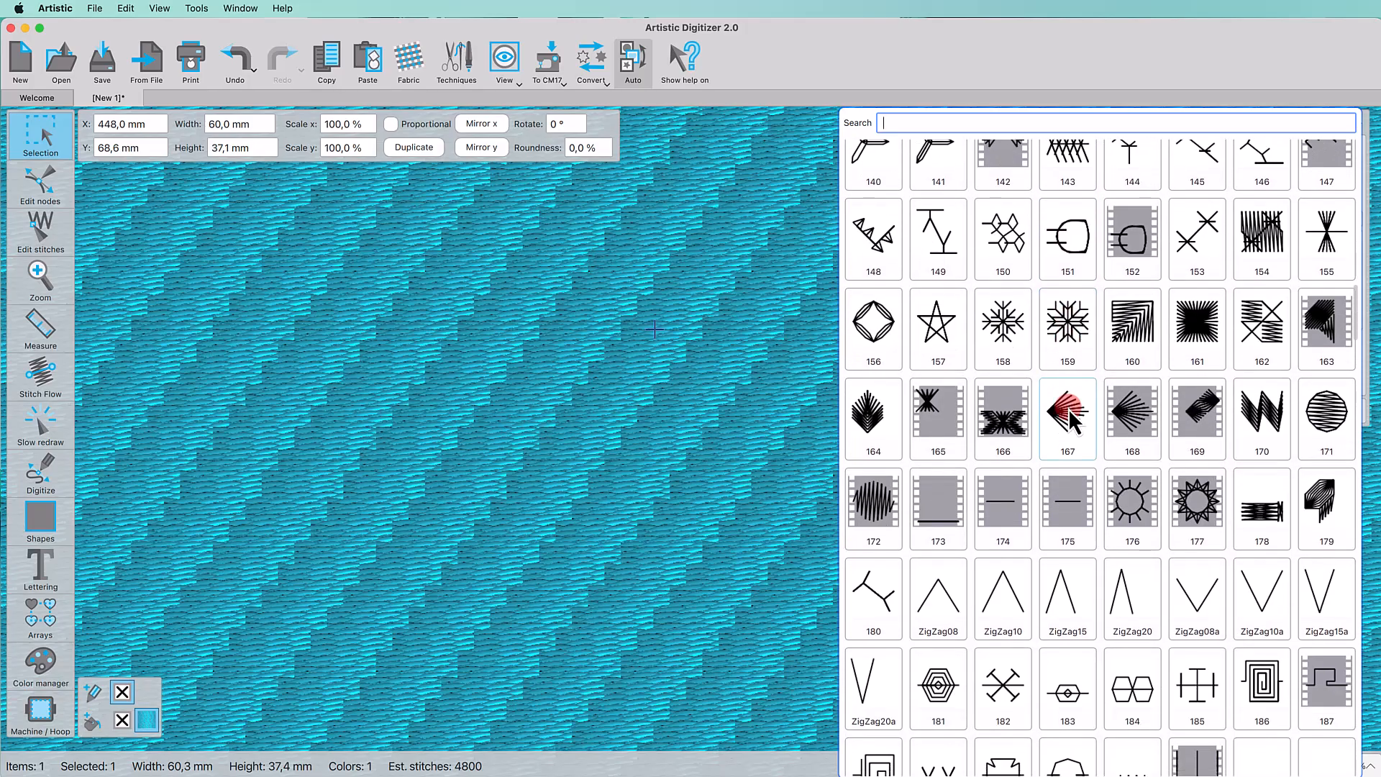
pyautogui.click(955, 615)
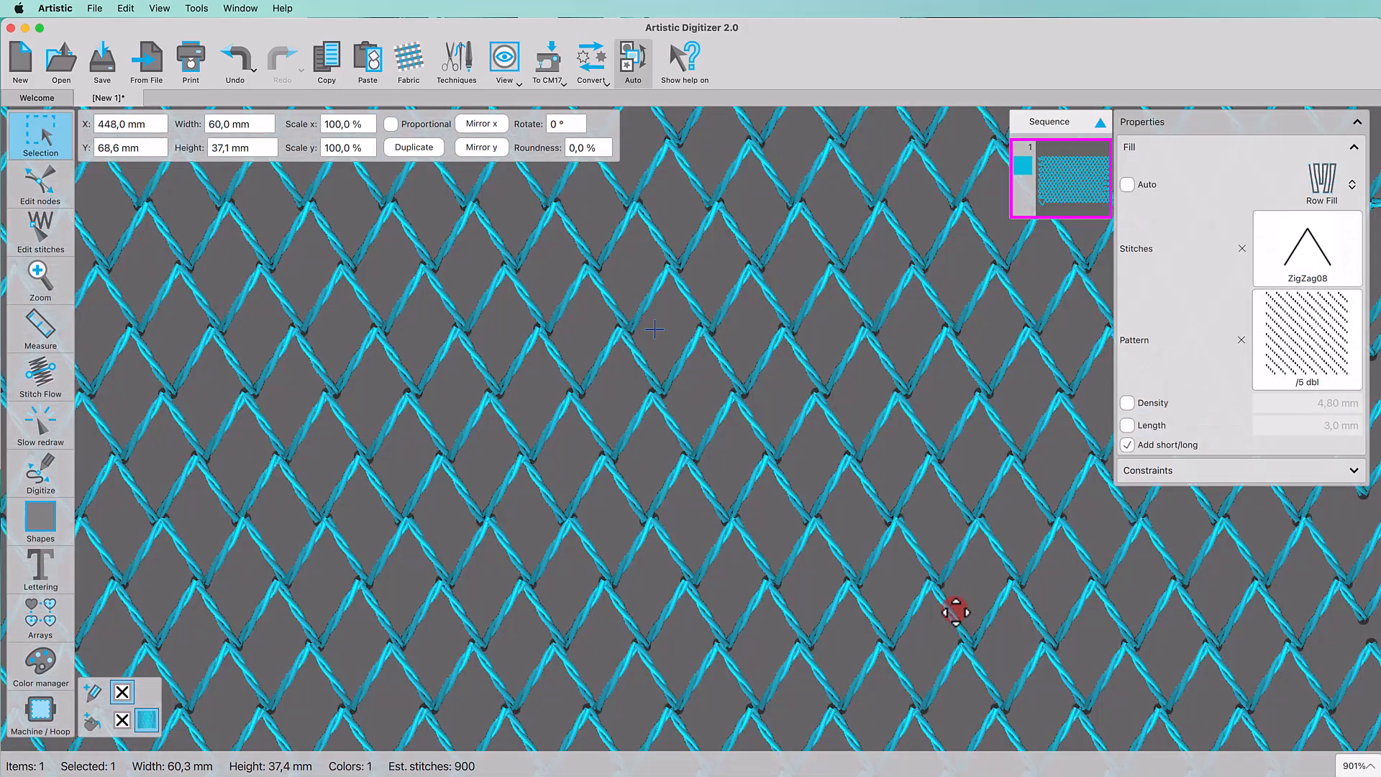
pyautogui.click(1310, 323)
pyautogui.click(926, 360)
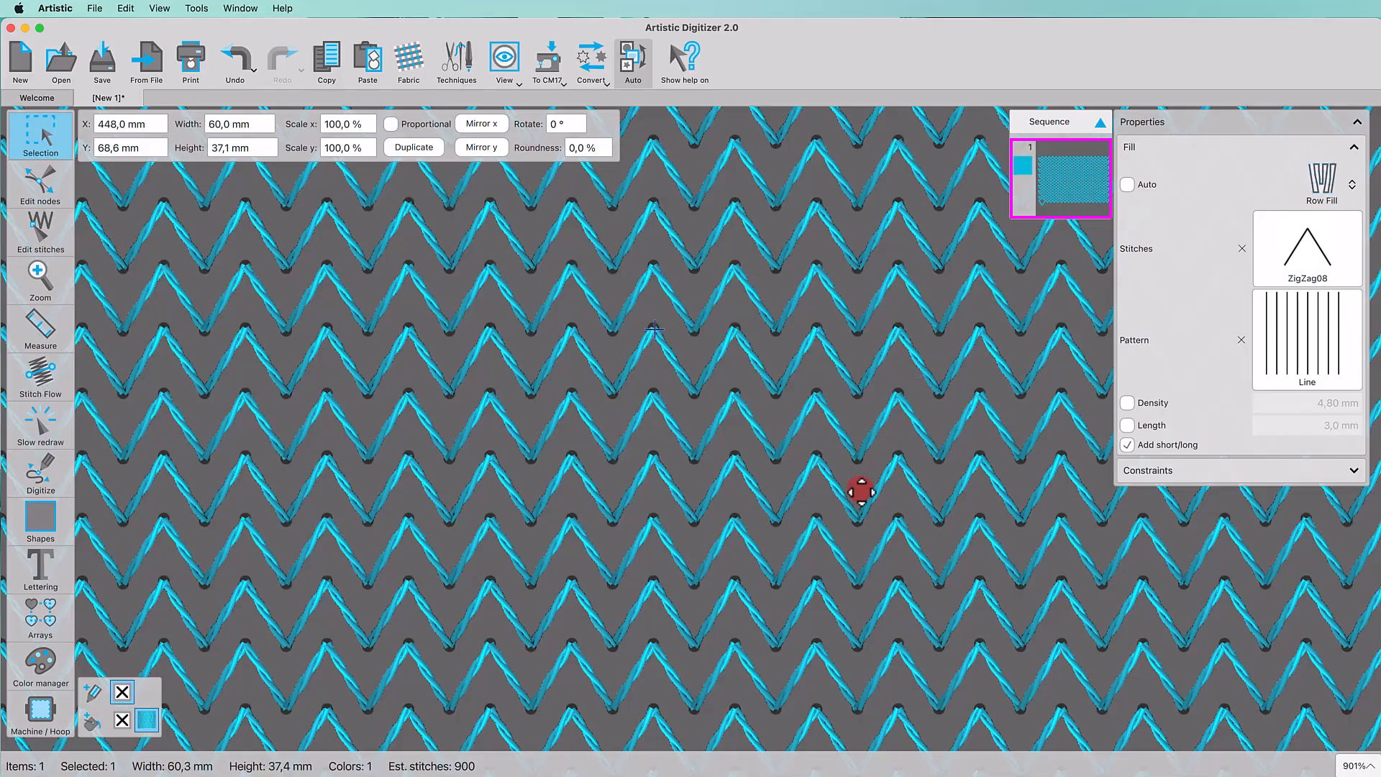
# Step: Enable custom density and length for the ZigZag08 fill and set both to 6 mm
pyautogui.click(1127, 404)
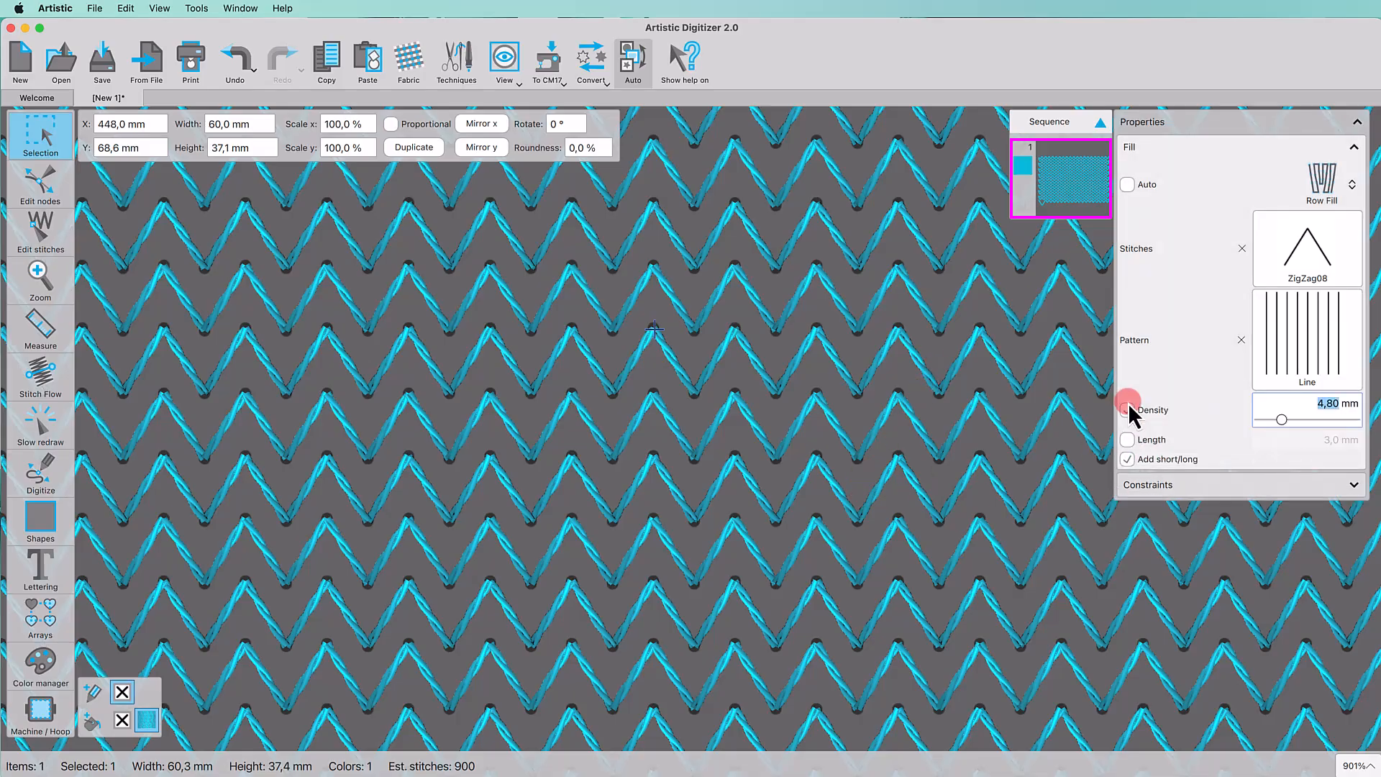
pyautogui.write('6')
pyautogui.press('Return')
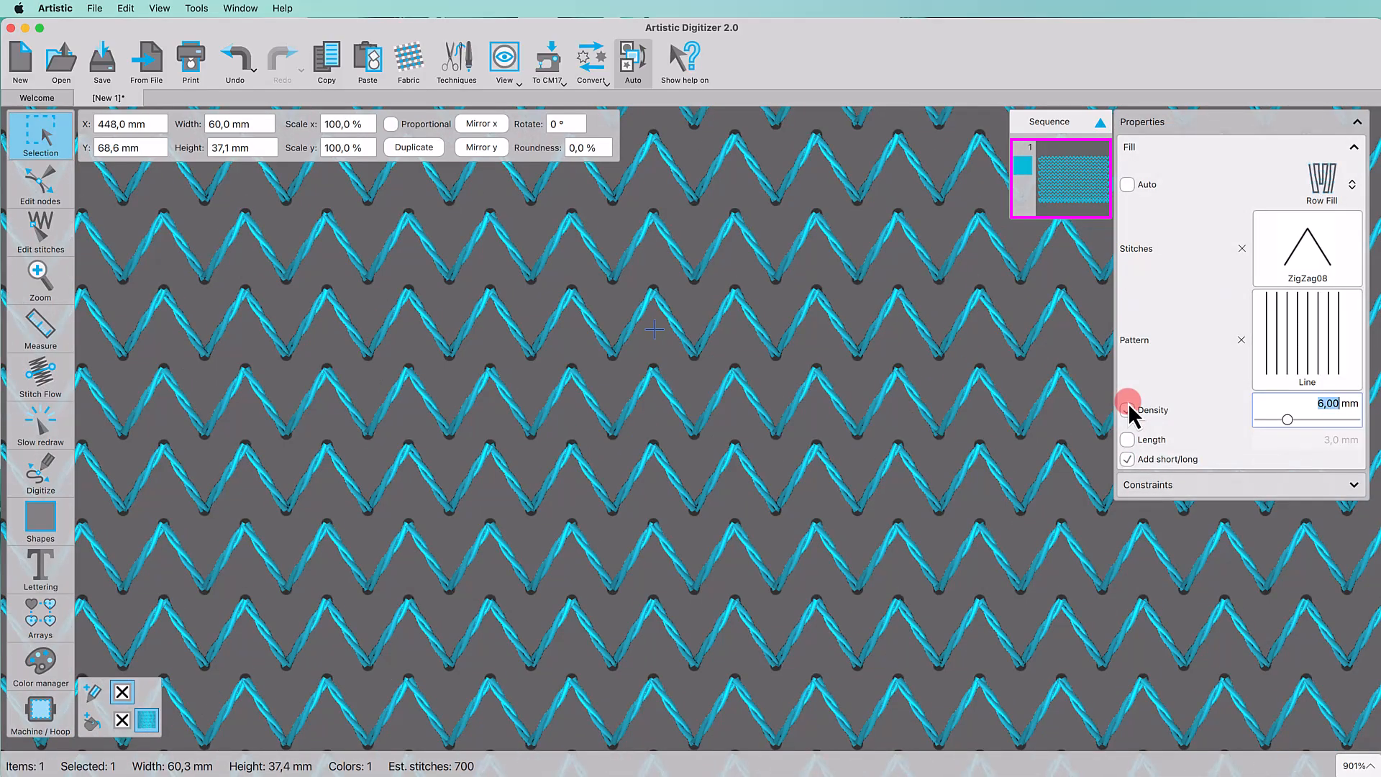
pyautogui.click(1128, 440)
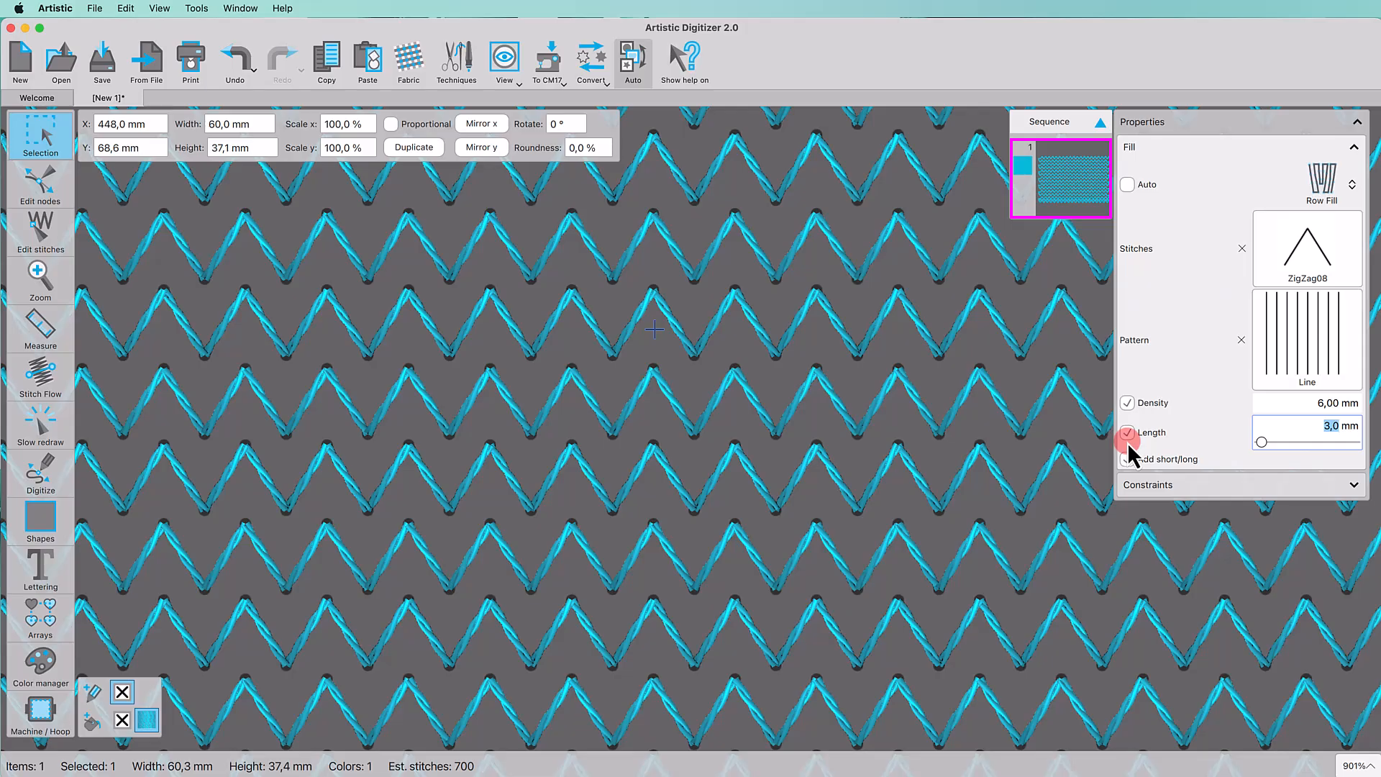
pyautogui.write('6')
pyautogui.press('Return')
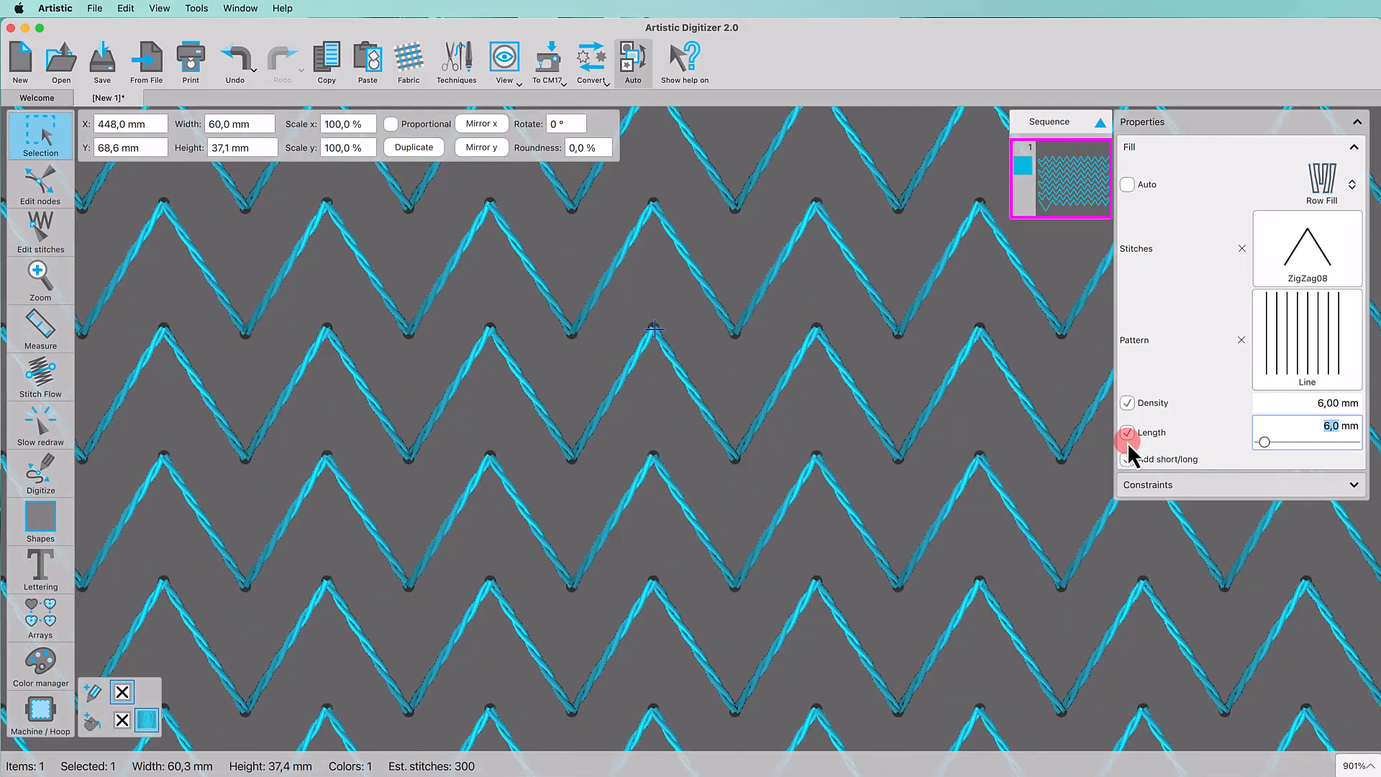